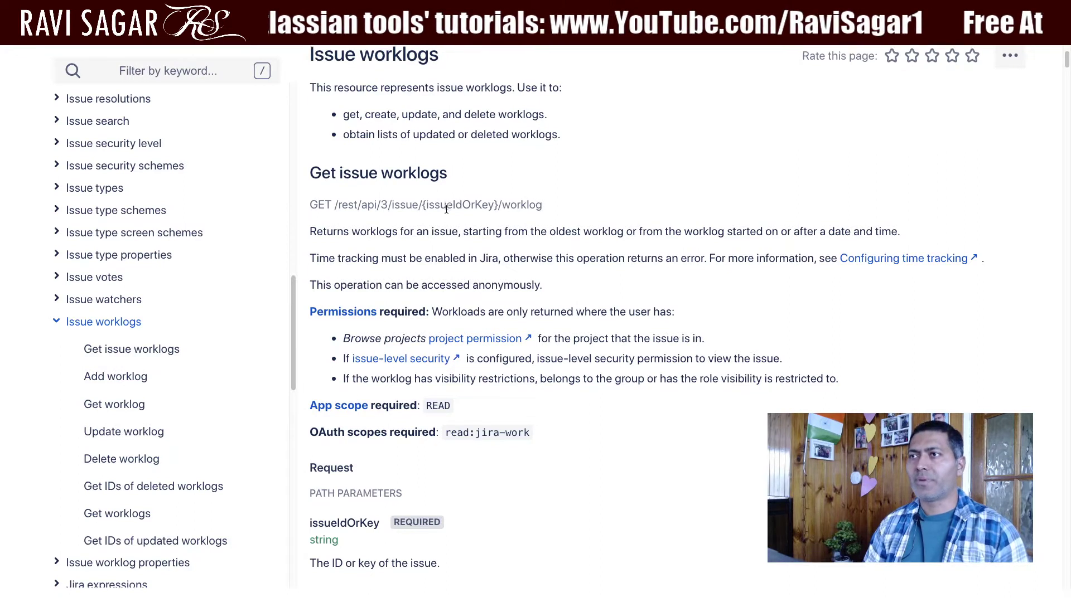
Scroll the Issue worklogs docs to the Get issue worklogs endpoint GET /rest/api/3/issue/{issueIdOrKey}/worklog.
scroll(445, 208, "down", 1)
Highlight the full worklog path, then its {issueIdOrKey} and worklog parts.
left_click_drag(334, 173, 565, 176)
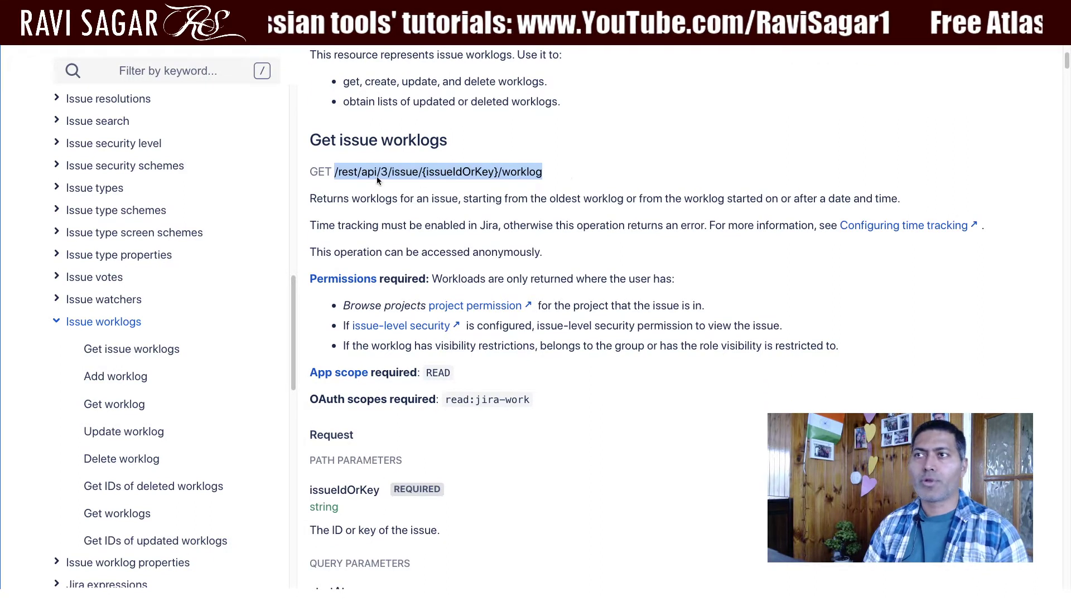
left_click_drag(422, 174, 497, 173)
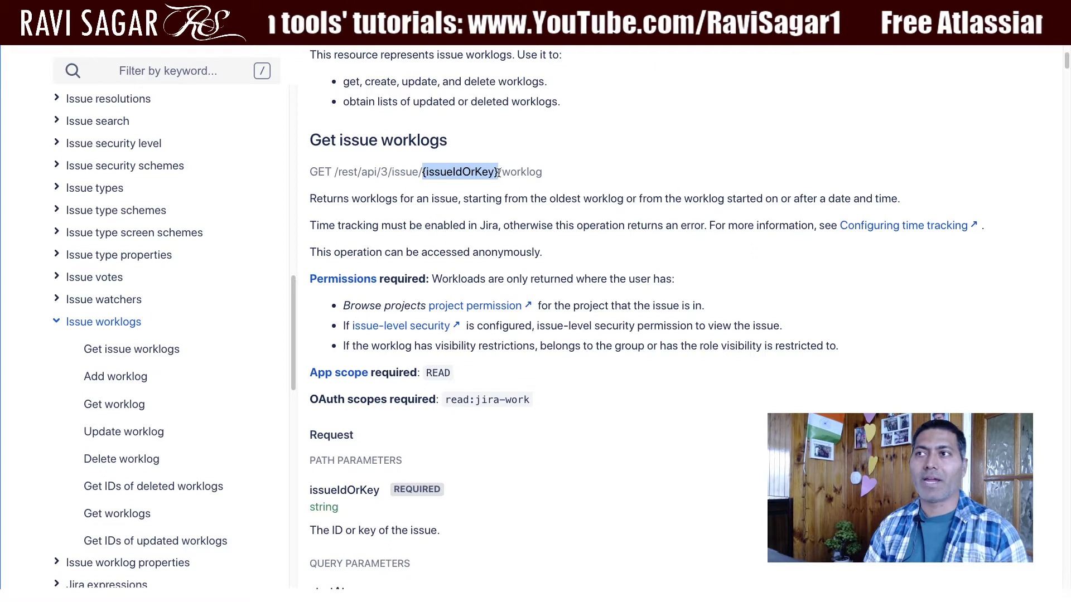
left_click_drag(553, 176, 503, 174)
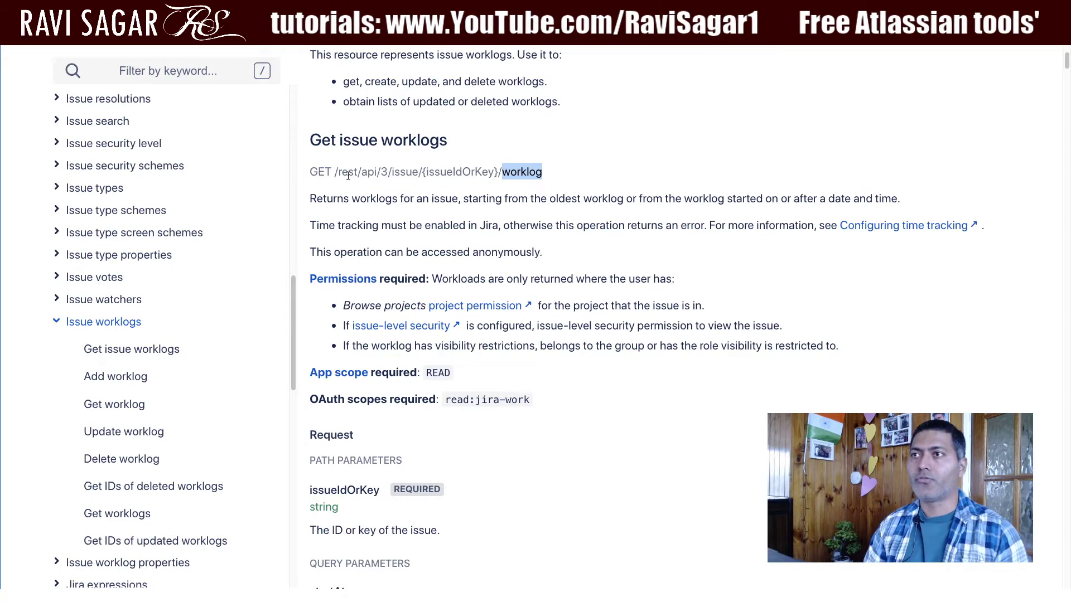
left_click_drag(500, 172, 420, 169)
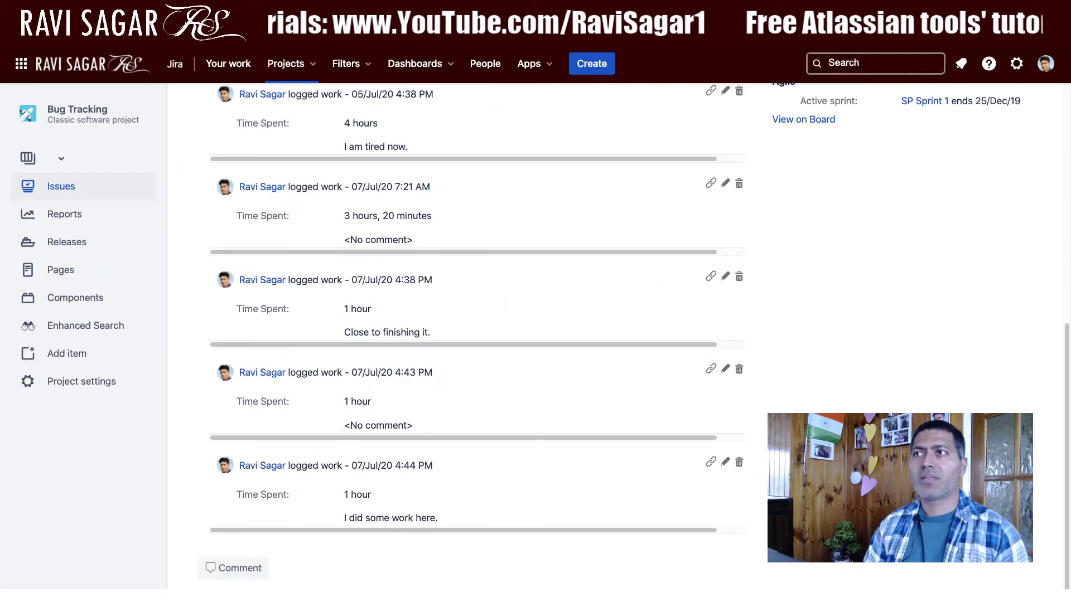
scroll(601, 344, "up", 10)
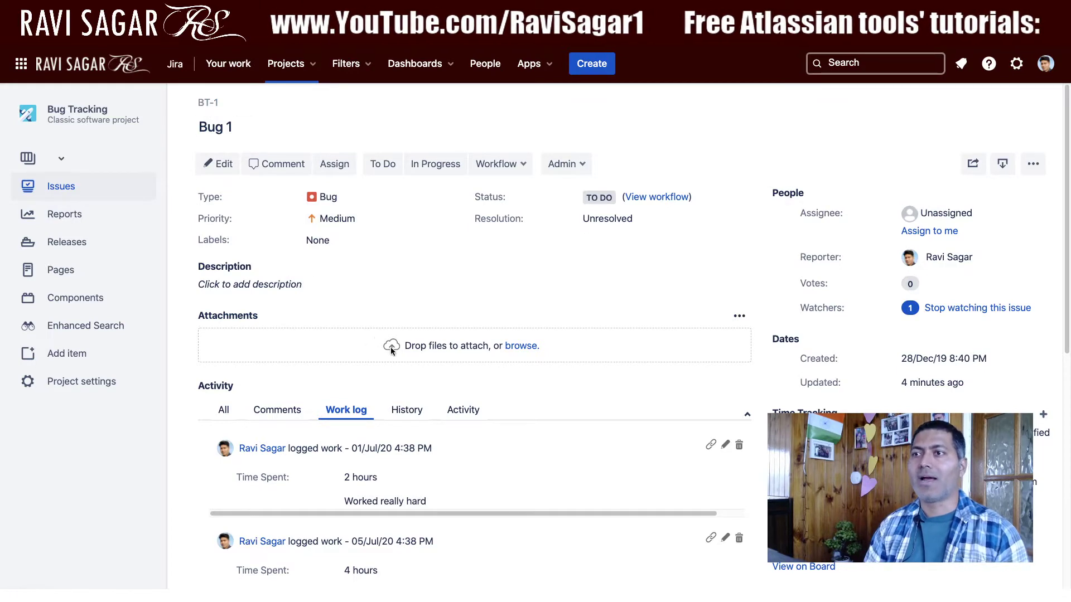
Review BT-1's six work-log entries, 01/Jul/20 to 07/Jul/20, and highlight the first entry's date.
scroll(370, 349, "down", 2)
scroll(342, 340, "down", 5)
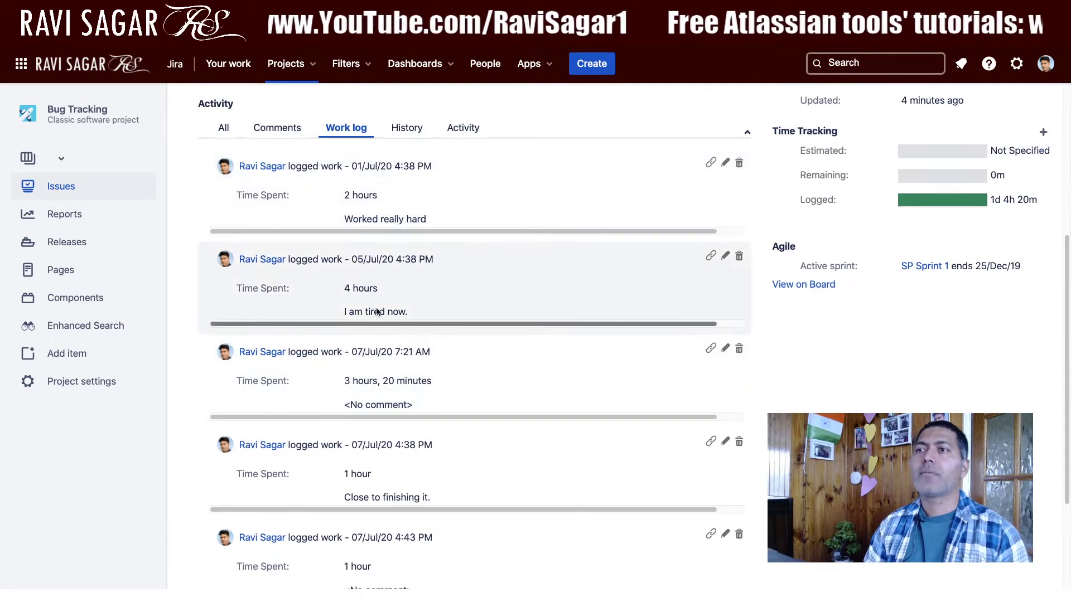
scroll(366, 328, "down", 3)
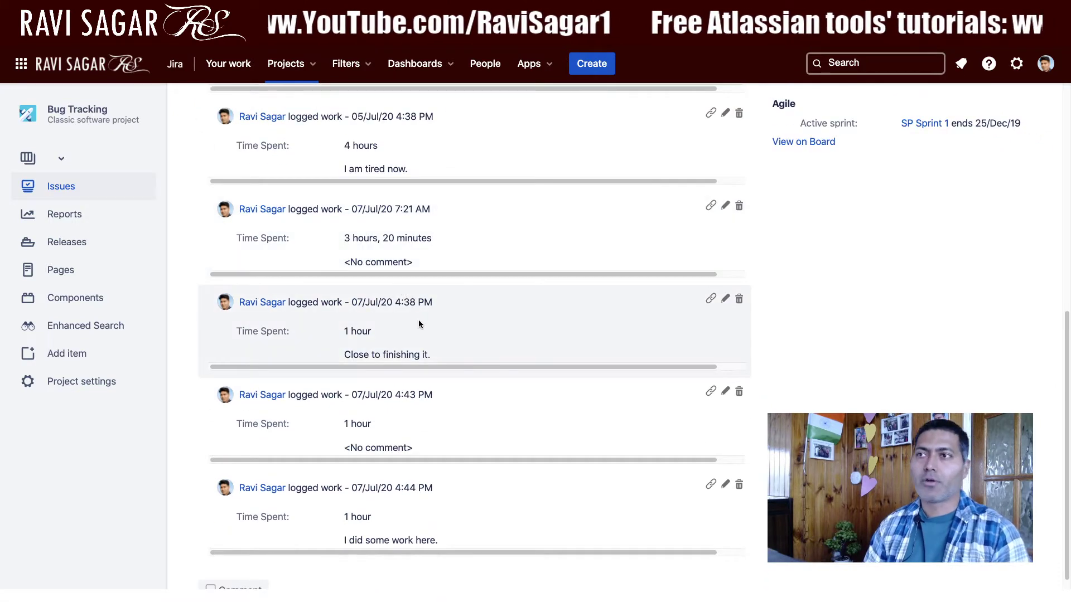
scroll(419, 320, "up", 1)
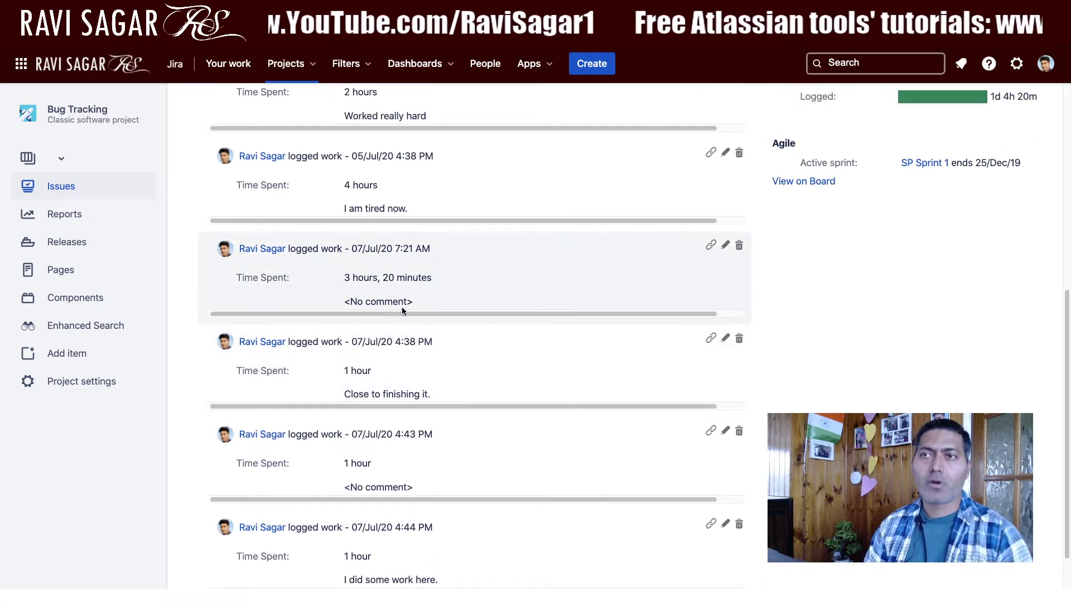
scroll(402, 311, "up", 3)
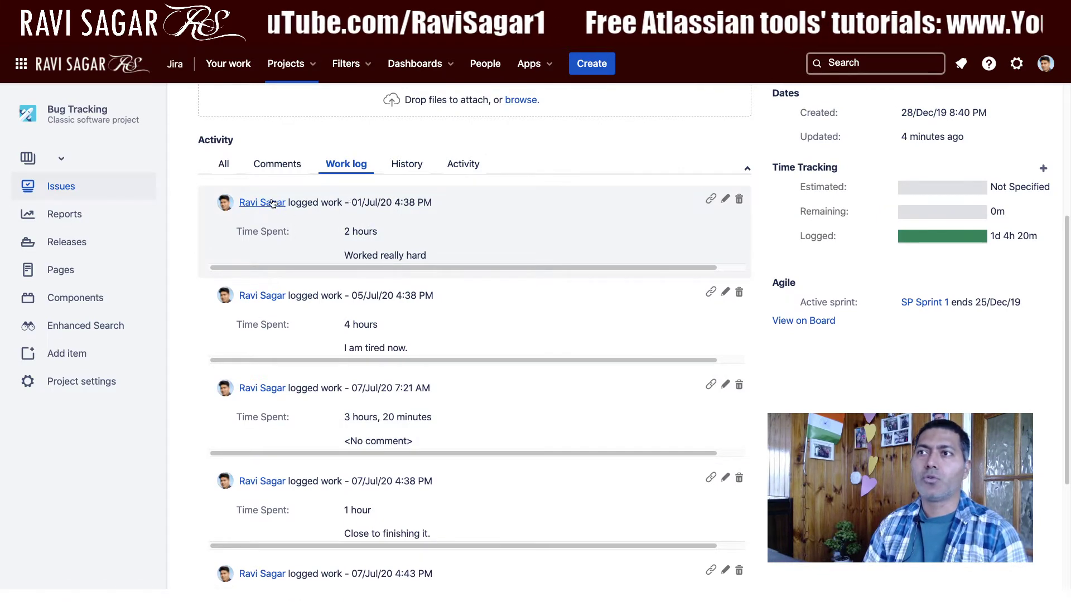
left_click_drag(354, 202, 396, 202)
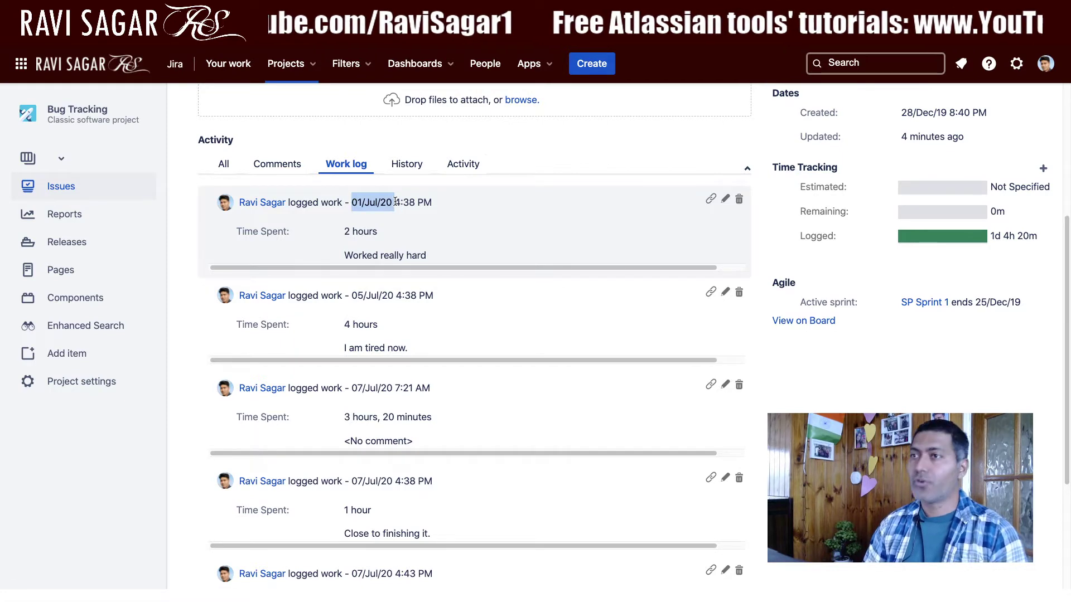
left_click(379, 257)
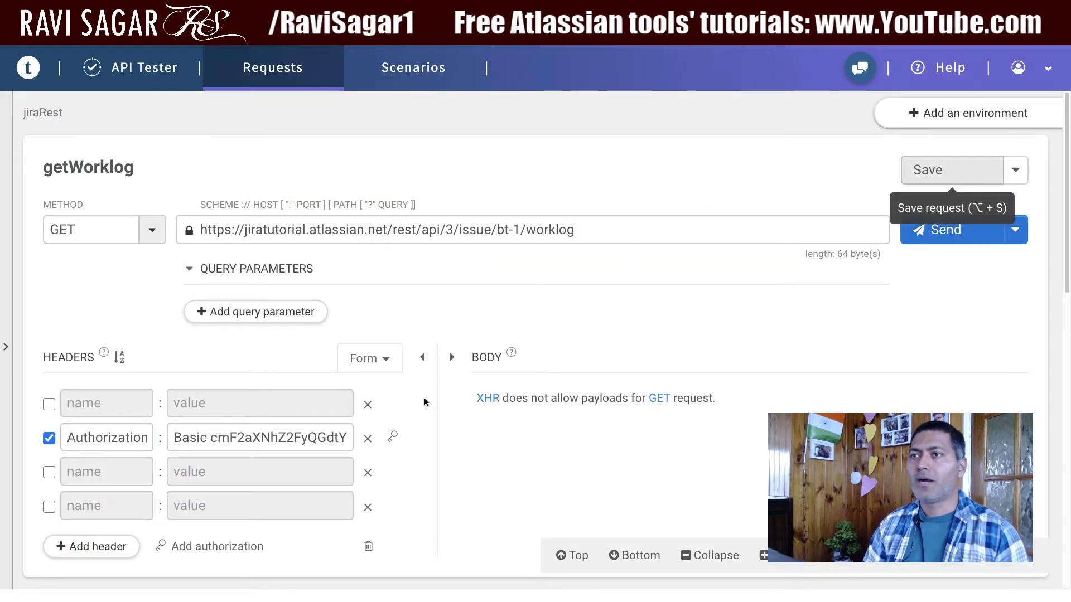
Highlight the bt-1 worklog URL path, then save and send the getWorklog request.
left_click(423, 357)
left_click_drag(584, 230, 391, 233)
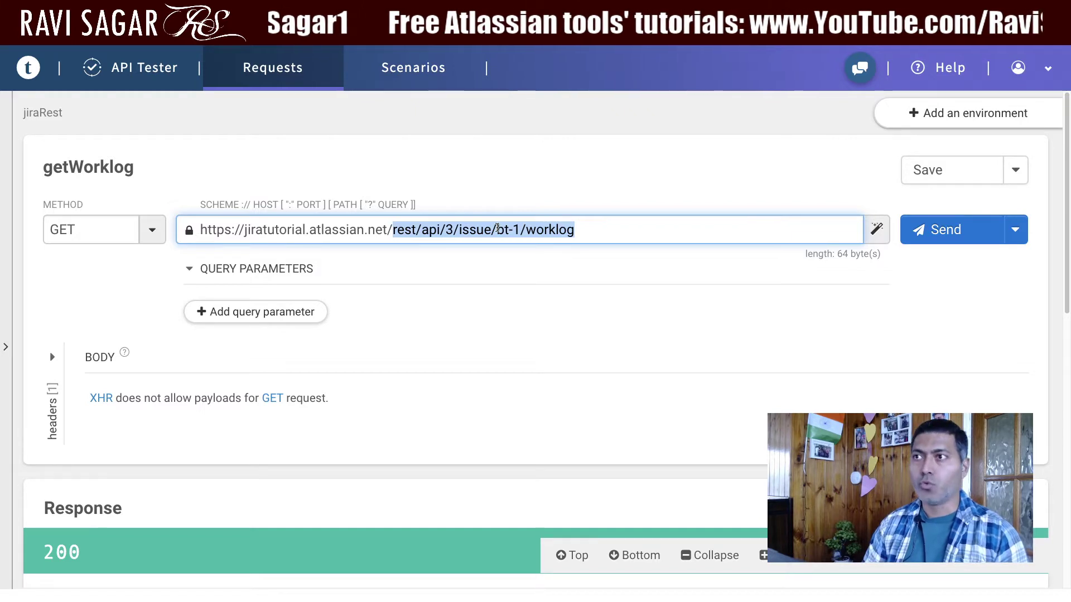
left_click_drag(592, 232, 525, 230)
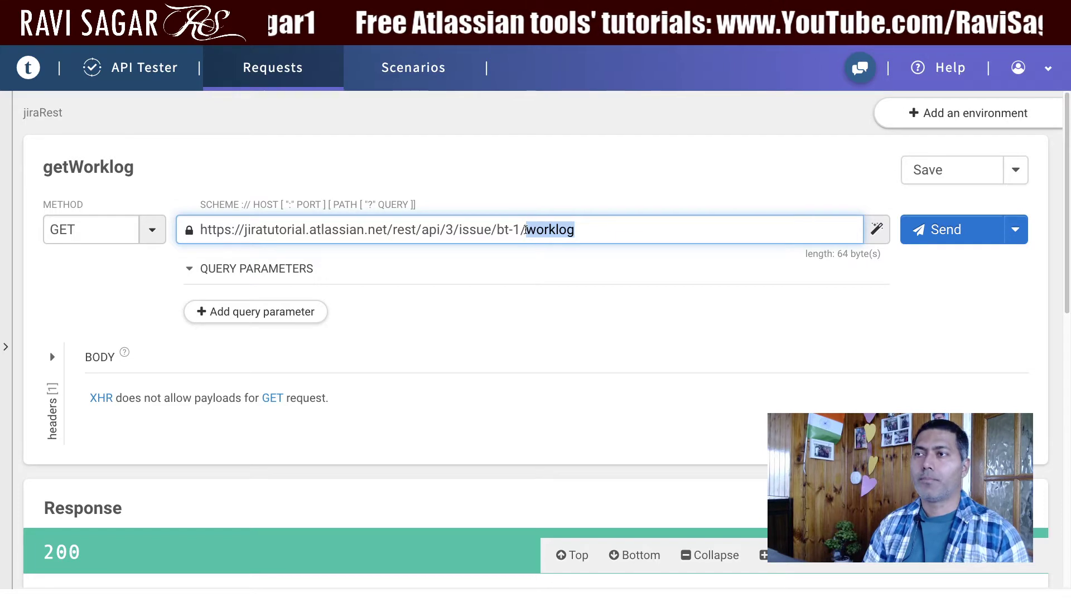
left_click(940, 181)
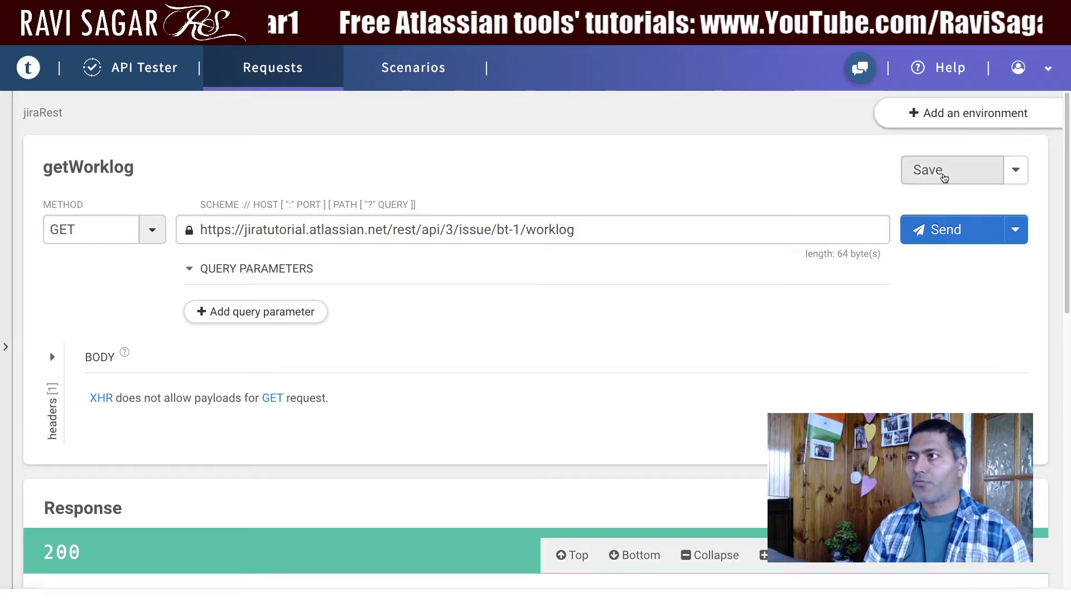
left_click(944, 231)
Expand the first of the six returned worklogs and inspect its author details.
scroll(781, 304, "down", 4)
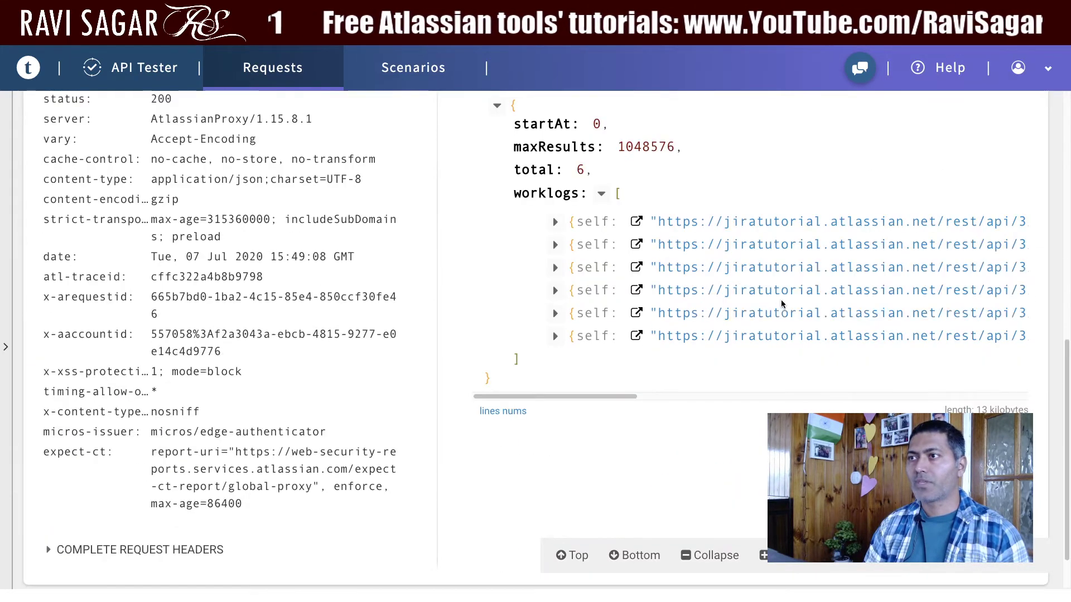
scroll(780, 304, "up", 5)
left_click(423, 299)
scroll(423, 299, "down", 3)
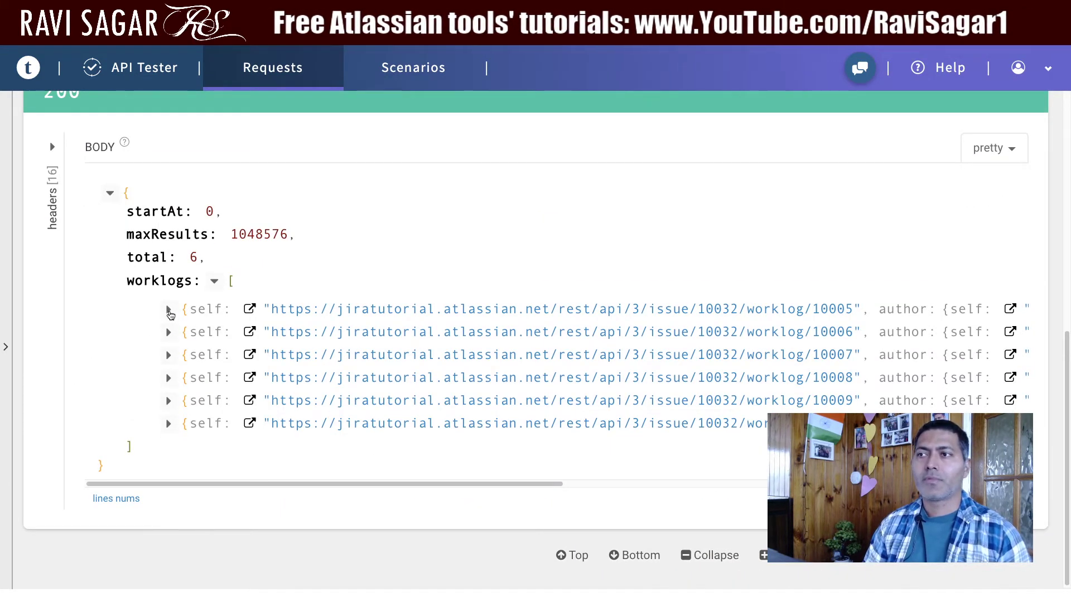
left_click(169, 311)
scroll(279, 346, "down", 2)
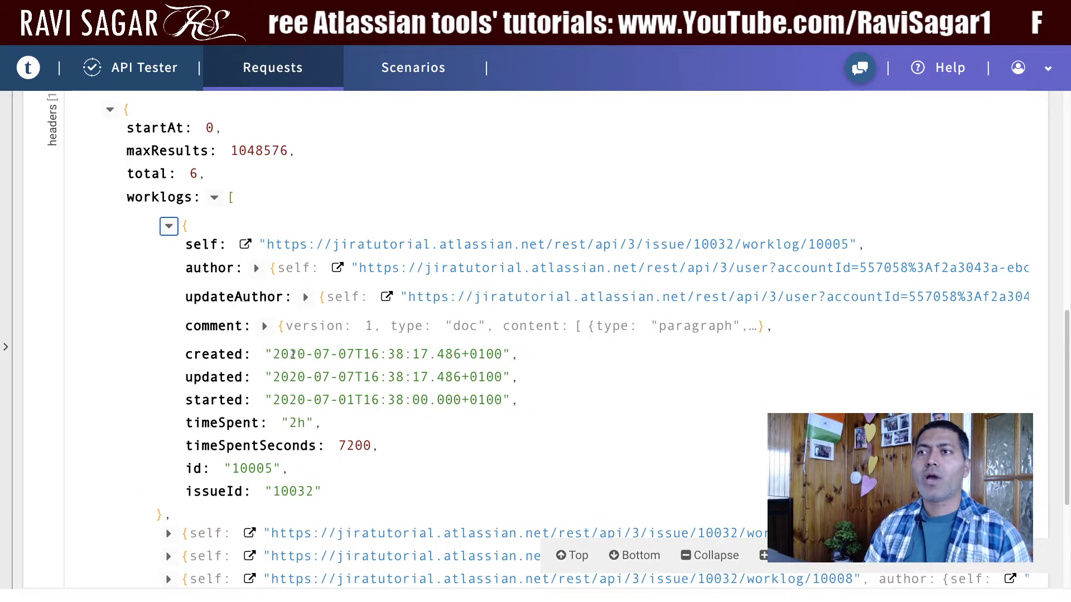
left_click(257, 269)
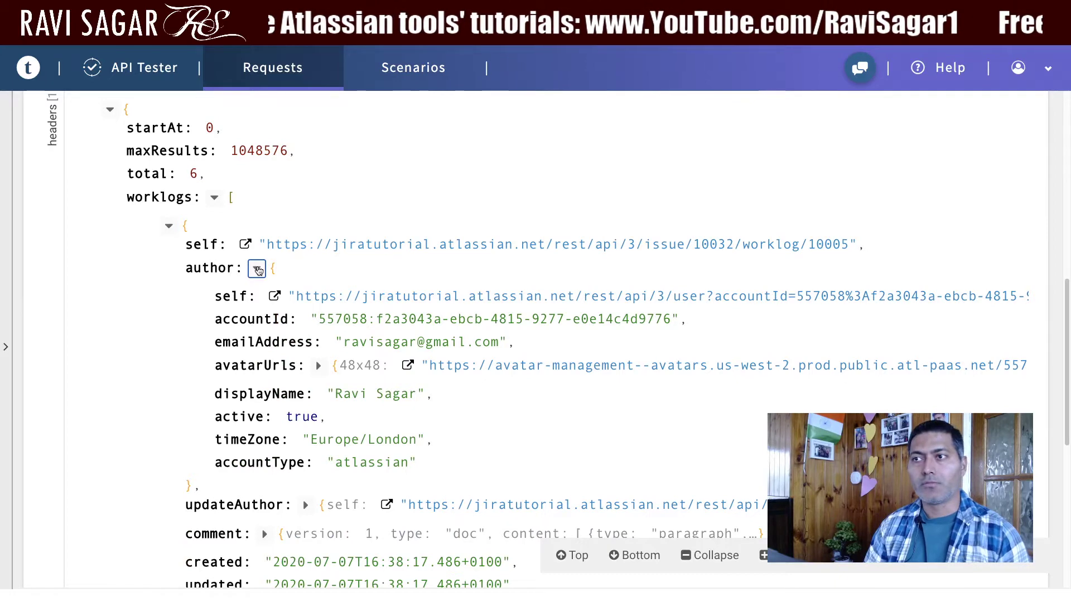
left_click(256, 269)
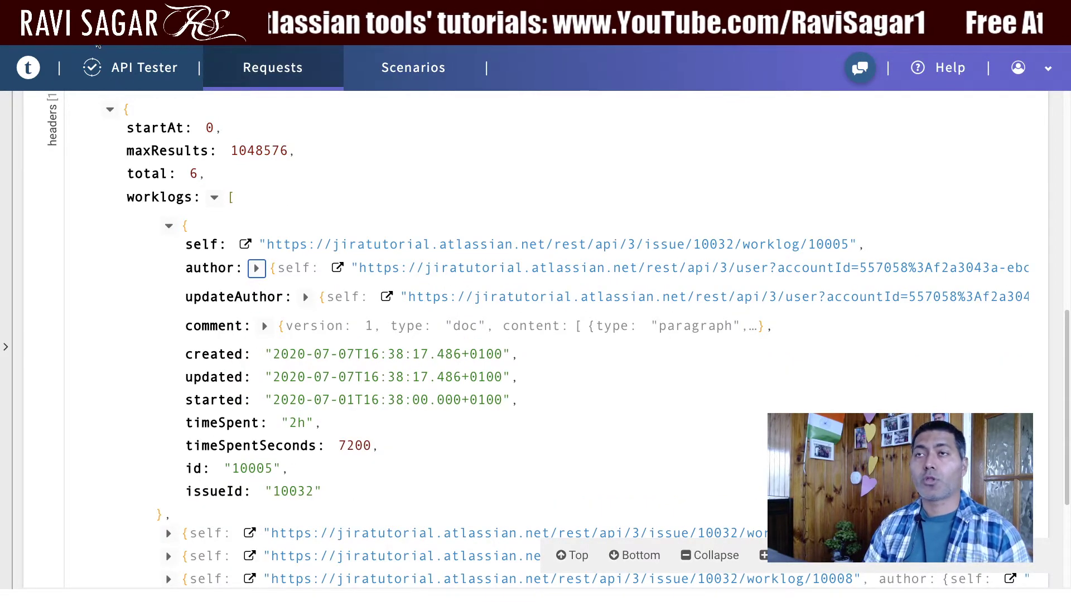
key("ctrl+Tab")
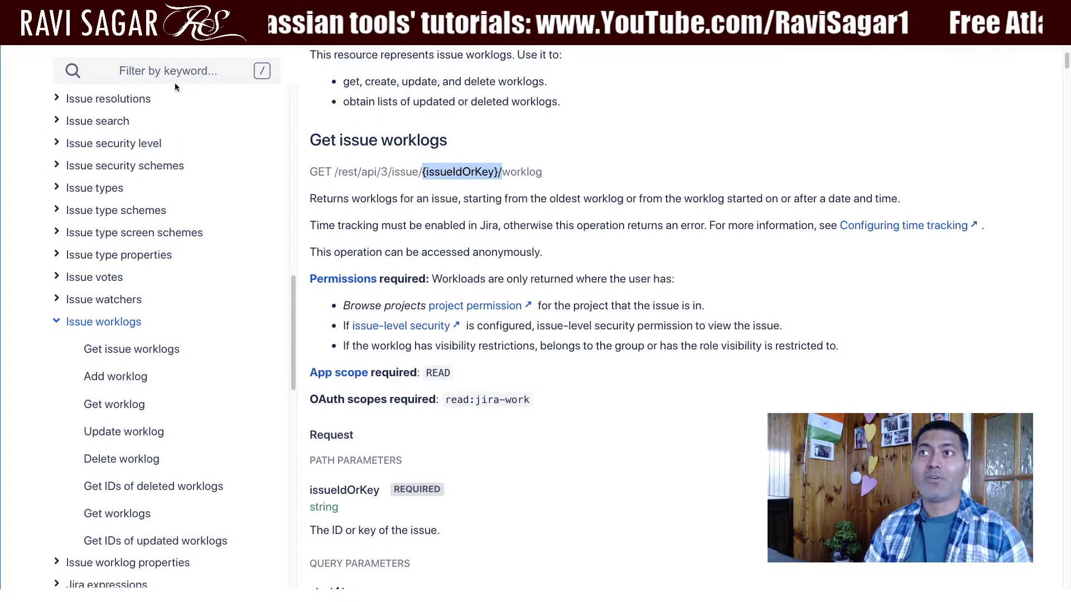
Open BT-1's first work log (2h) in Edit Work Log and cancel without changes.
key("ctrl+Tab")
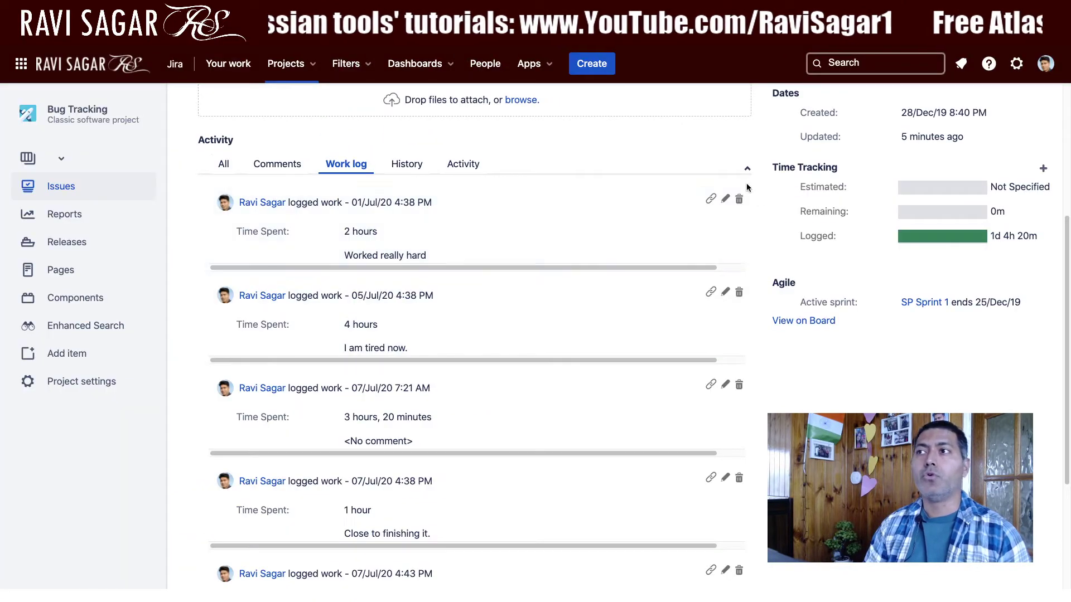
left_click(725, 201)
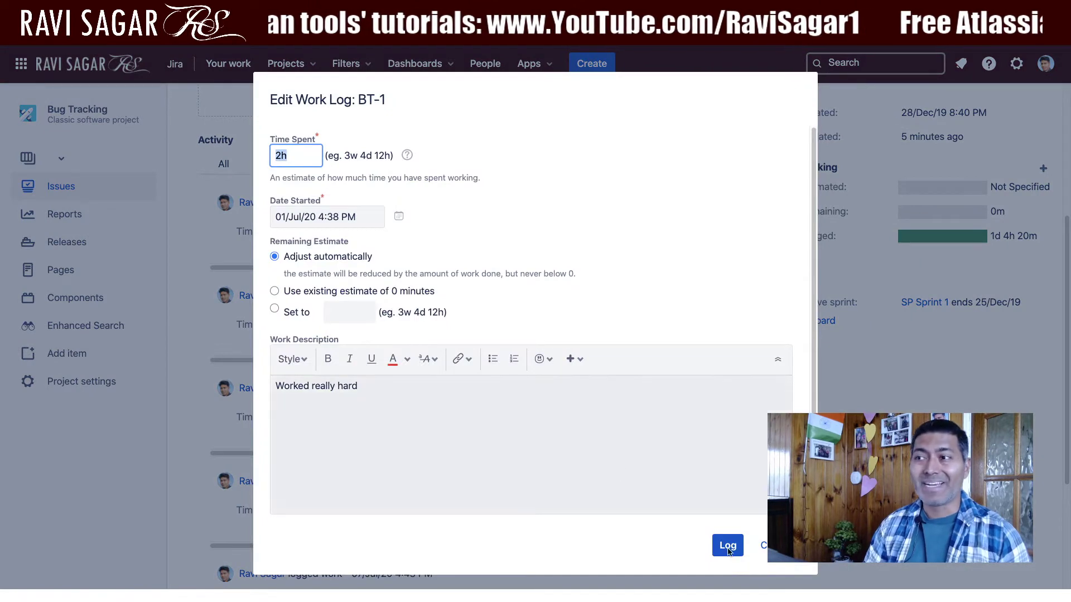
key("Escape")
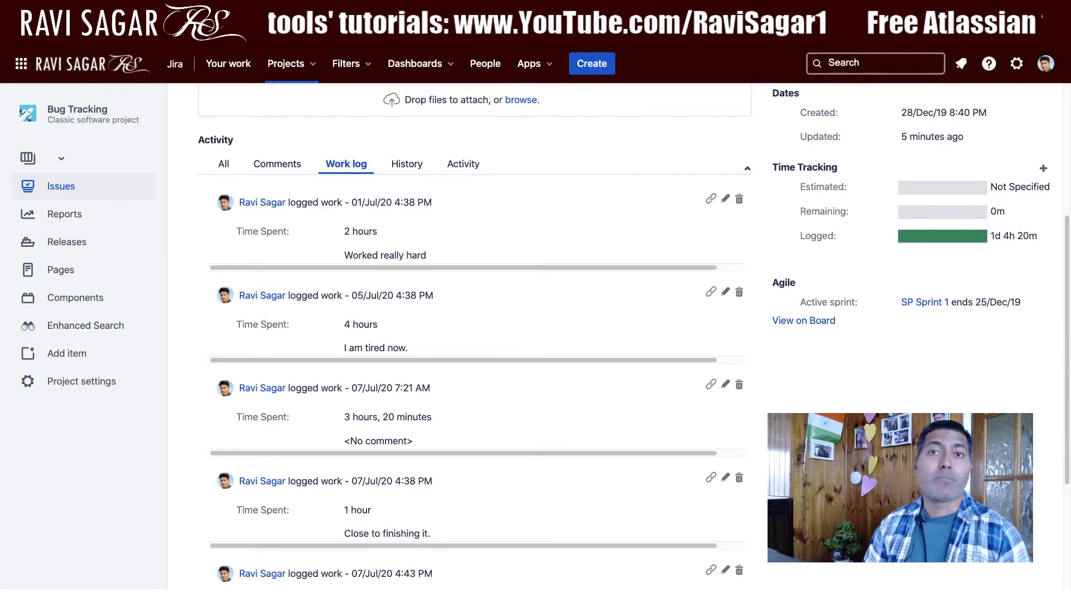
key("ctrl+Tab")
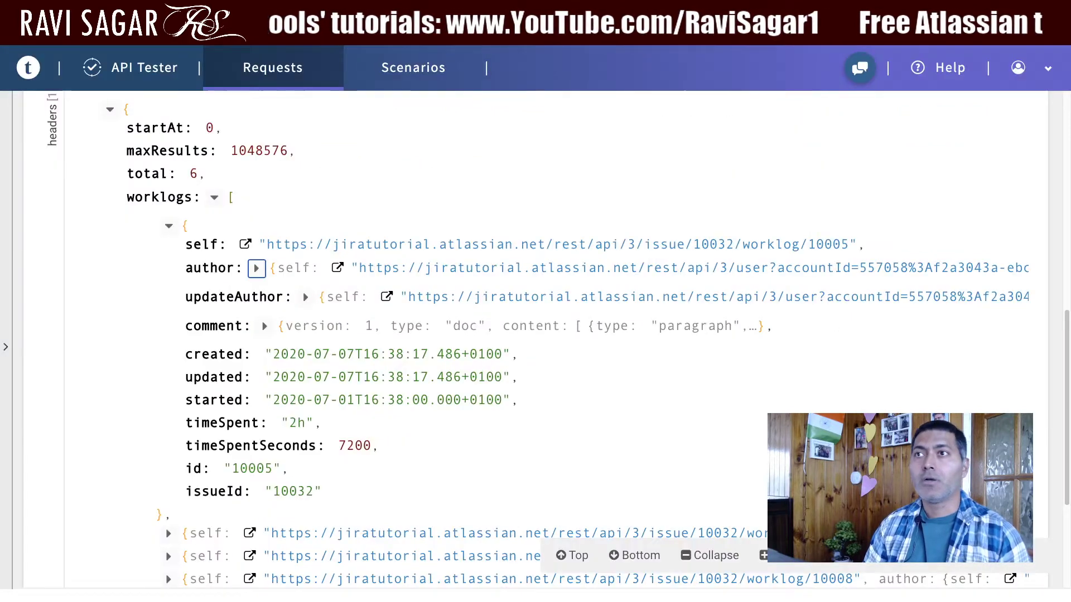
Toggle updateAuthor, then highlight the first and second work-log comments in Jira.
left_click(304, 298)
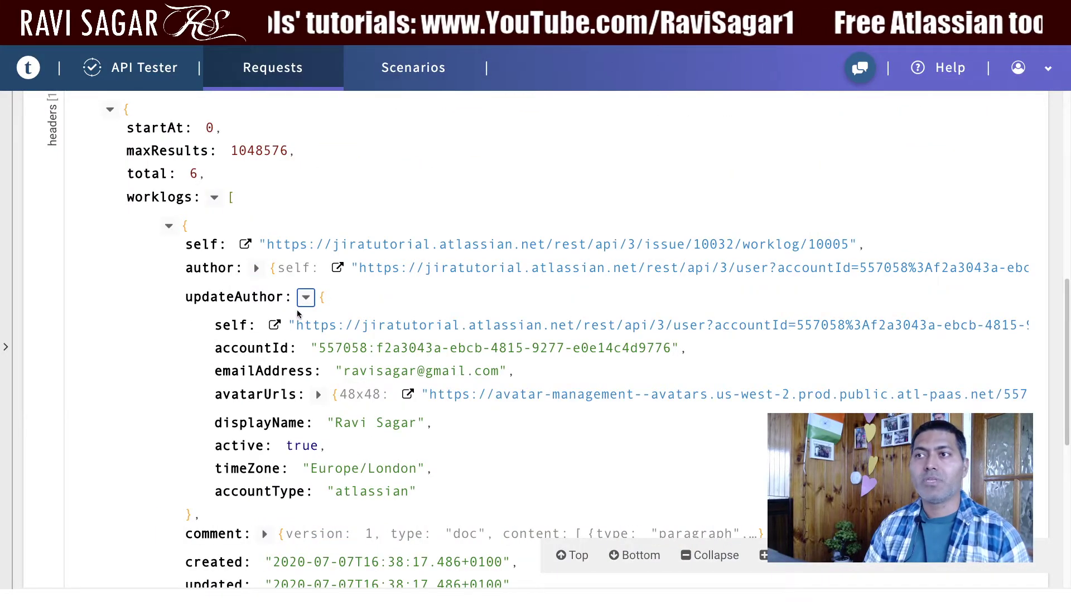
left_click(306, 298)
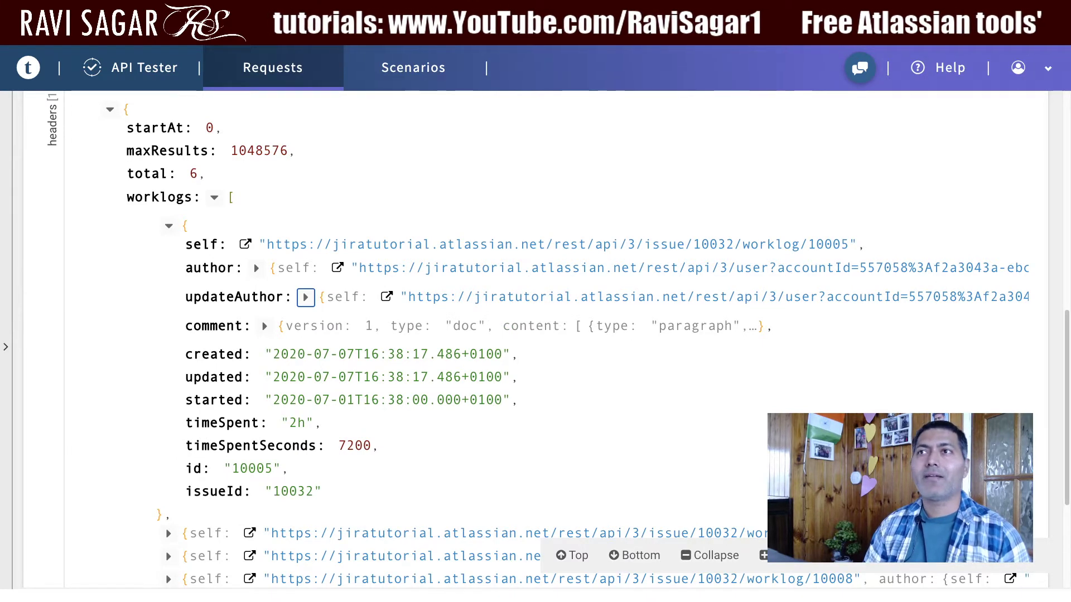
key("ctrl+shift+Tab")
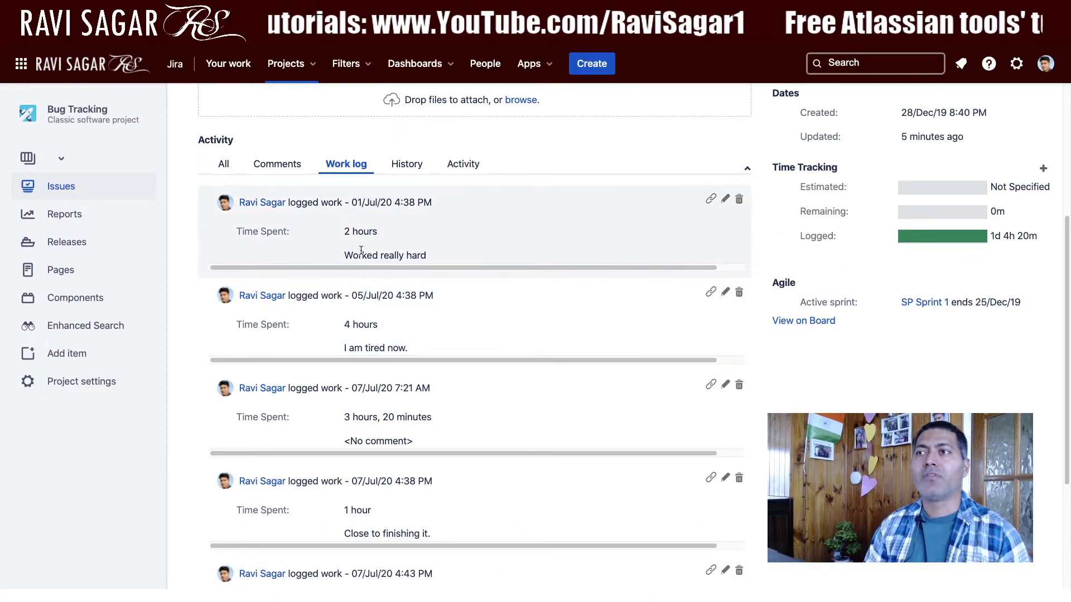
left_click_drag(345, 255, 427, 259)
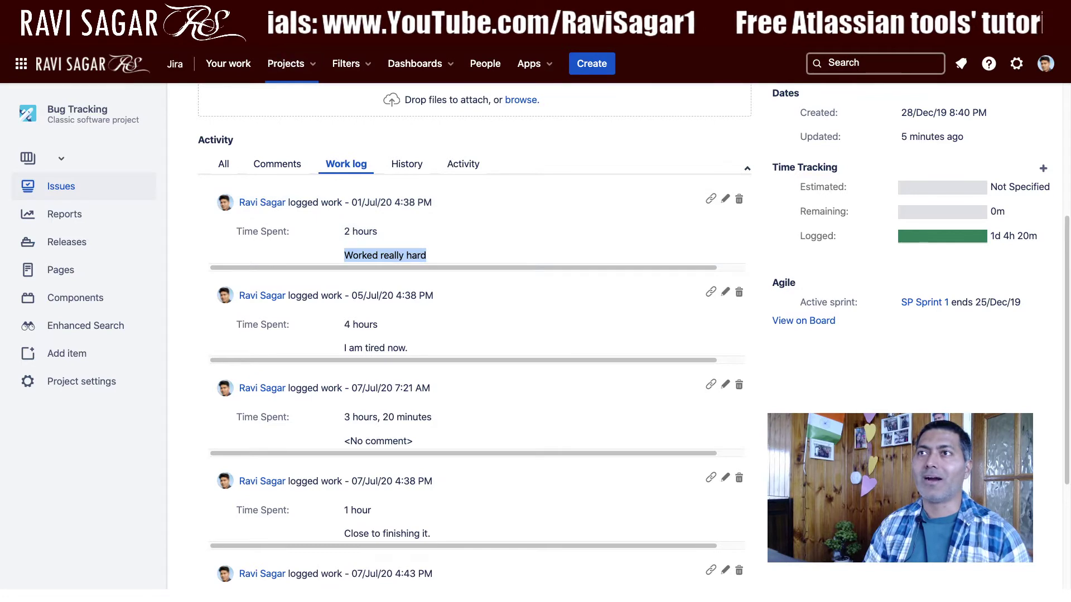
triple_click(374, 346)
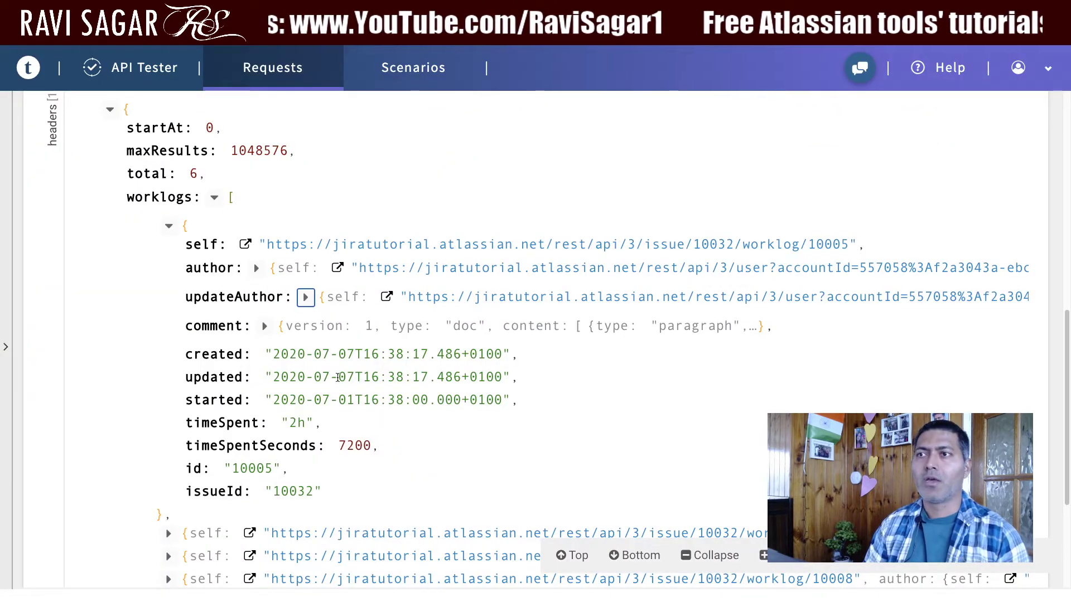
Expand worklog 10005's comment tree down to its text 'Worked really hard'.
left_click(266, 329)
scroll(301, 335, "down", 1)
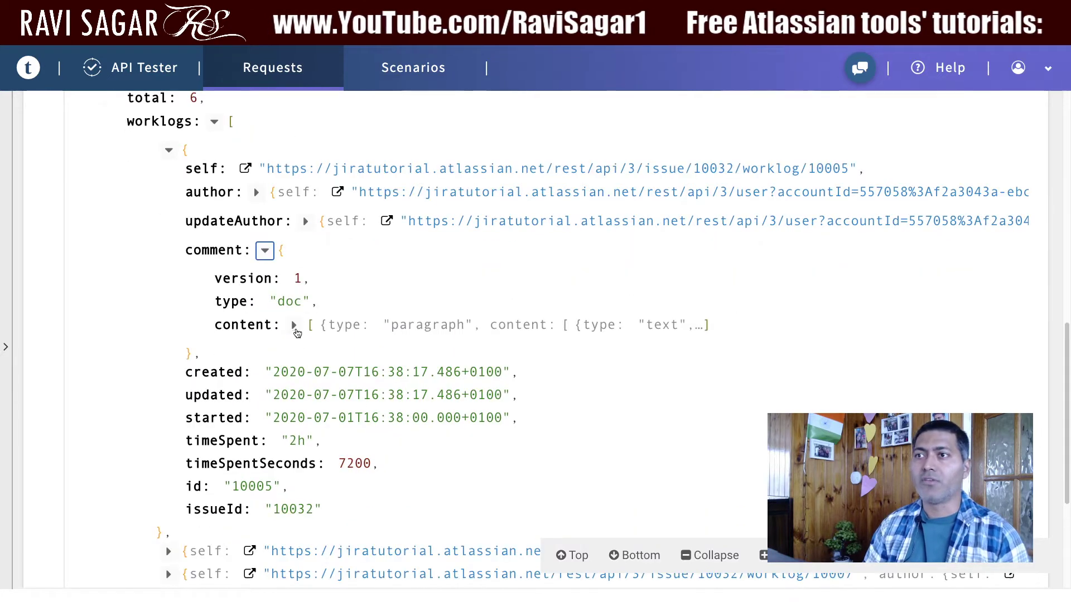
left_click(295, 326)
scroll(295, 326, "down", 1)
left_click(257, 263)
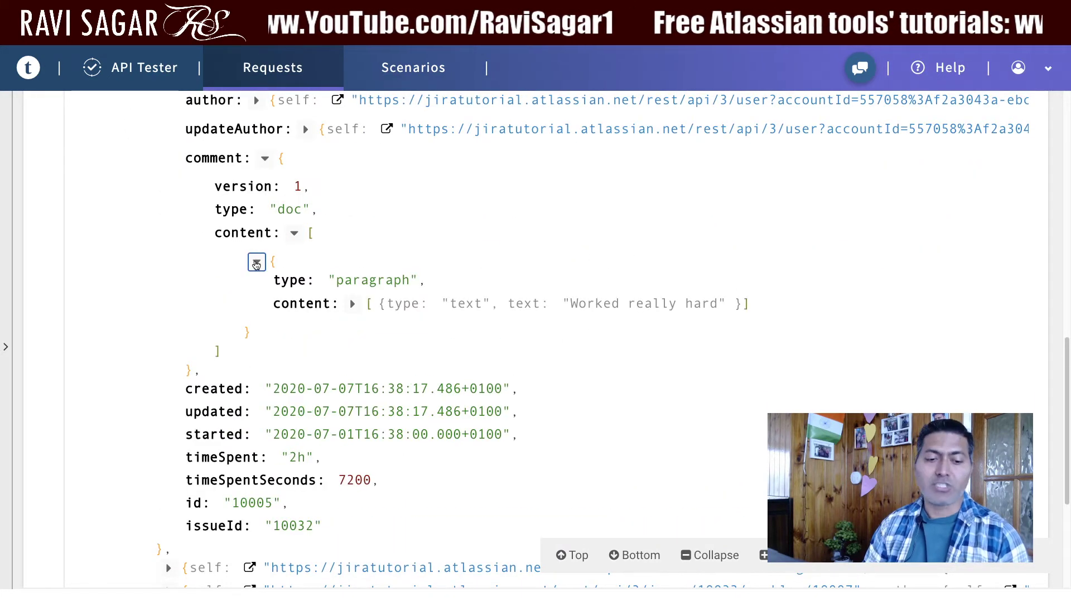
left_click(353, 304)
left_click(315, 332)
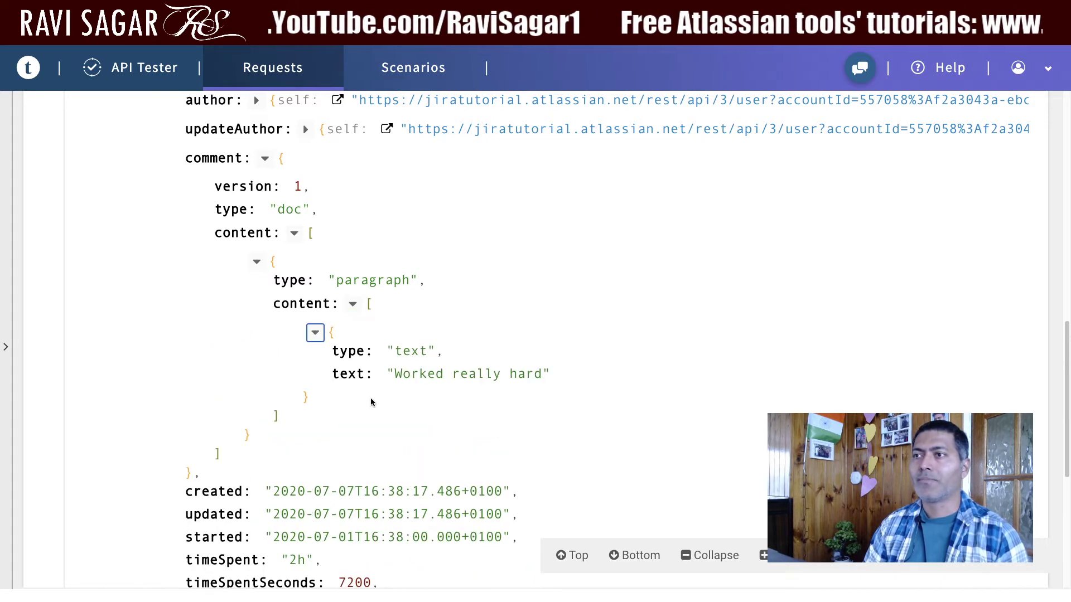
left_click_drag(394, 374, 552, 375)
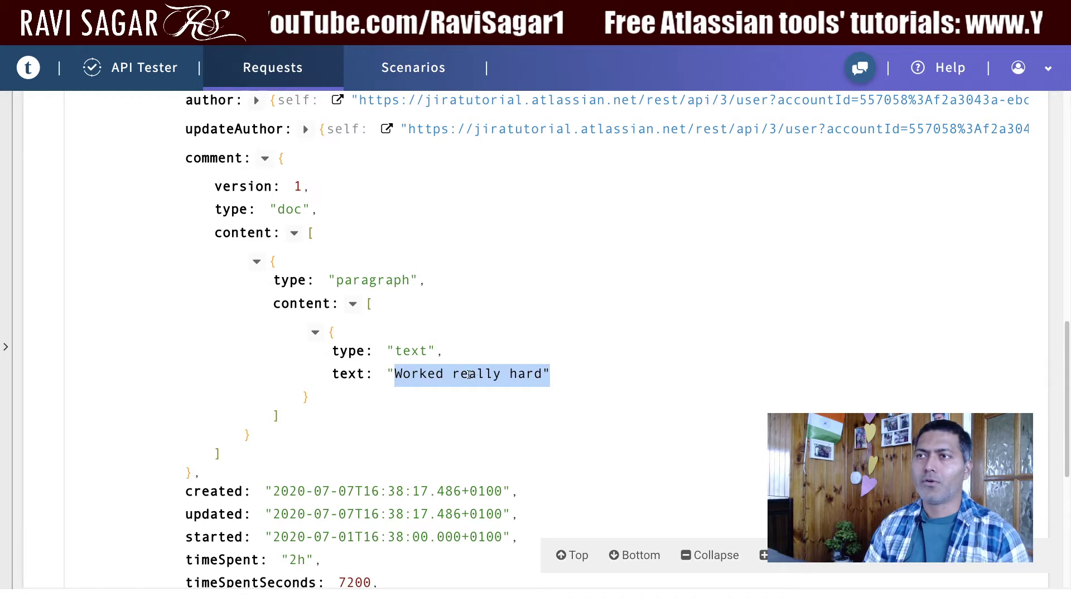
Expand worklog 10006, logging 4h started 2020-07-05, and scroll back to the top.
scroll(474, 374, "down", 6)
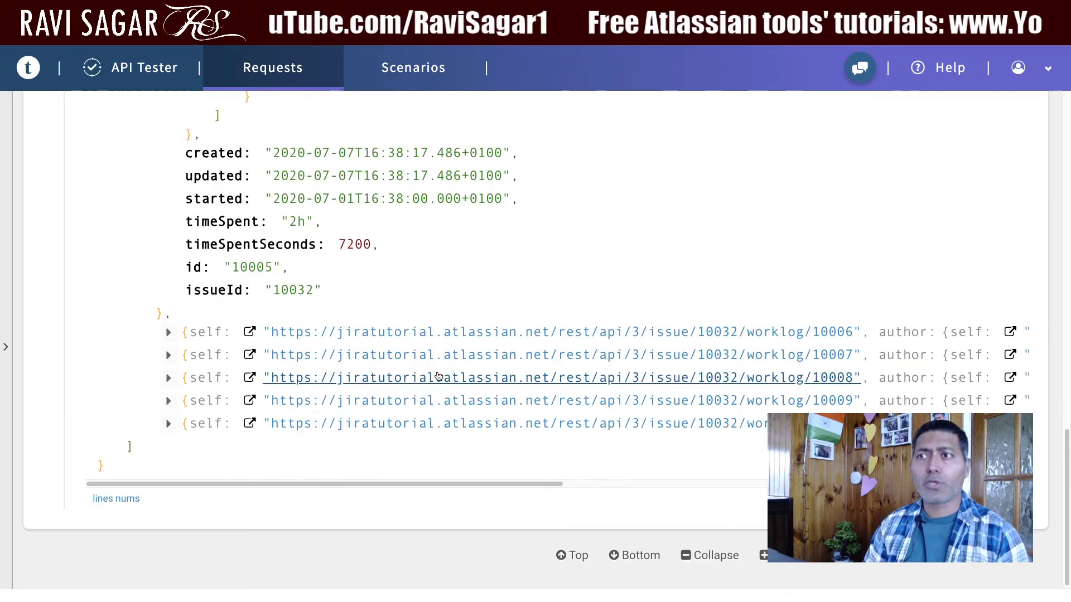
left_click(168, 332)
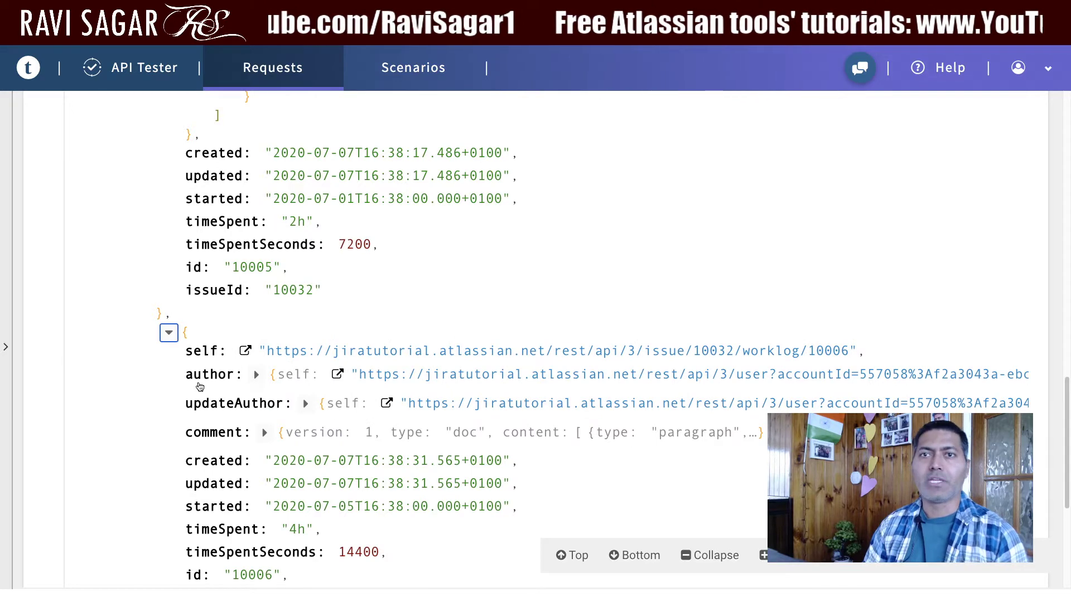
scroll(208, 382, "up", 10)
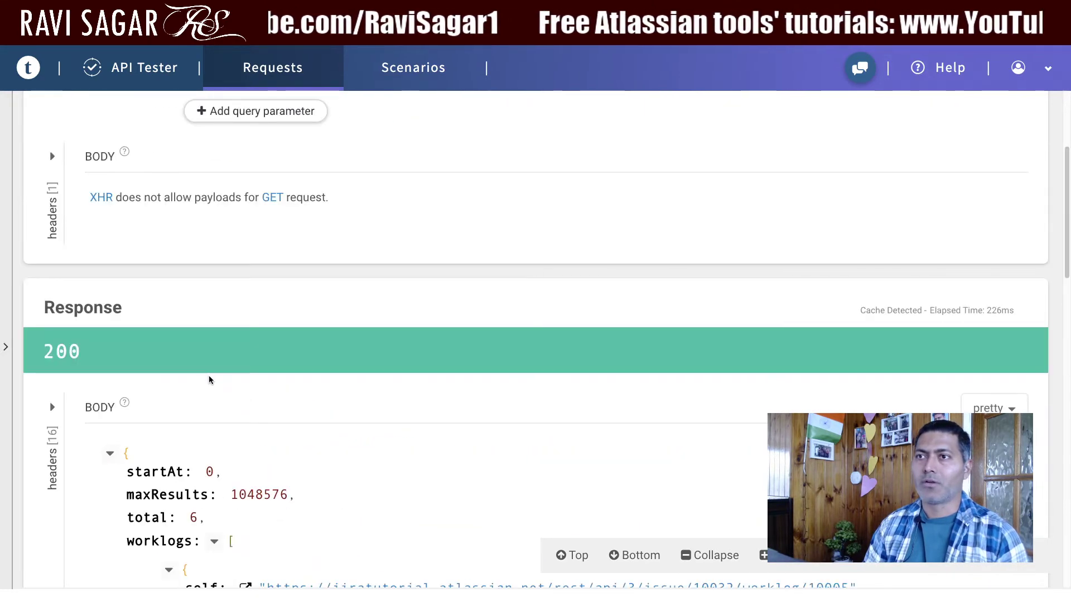
scroll(210, 381, "down", 3)
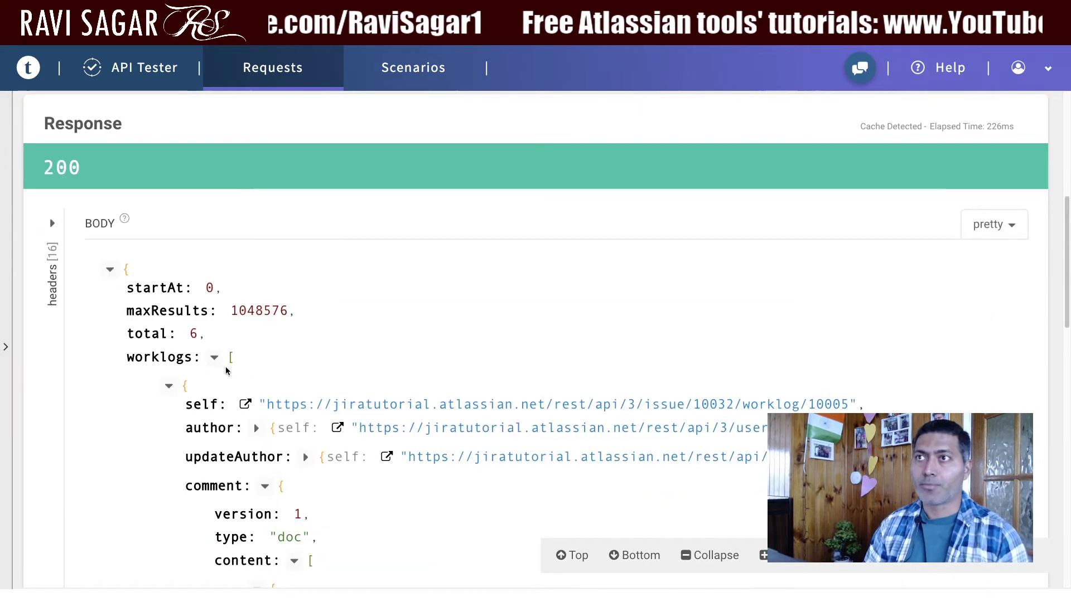
scroll(325, 286, "up", 6)
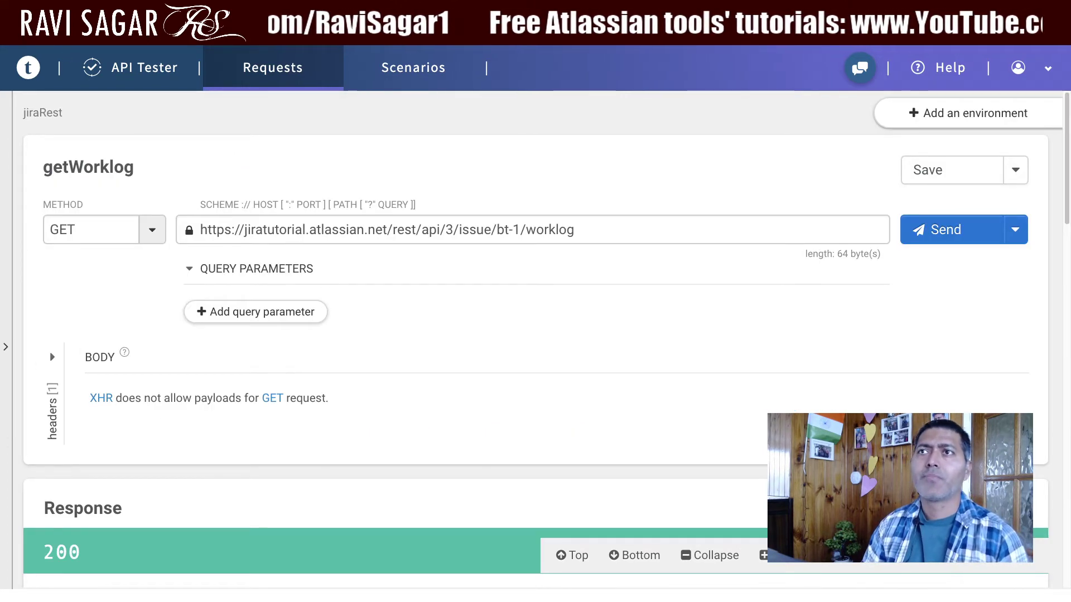
key("ctrl+Tab")
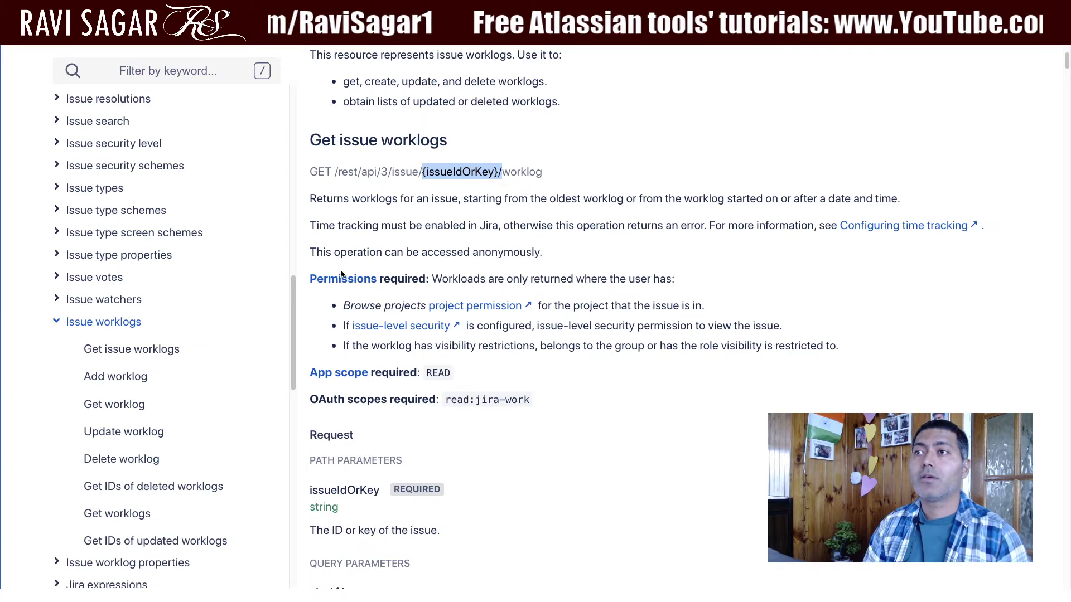
Show the Add worklog docs and highlight the POST path's {issueIdOrKey} and worklog parts.
left_click(124, 379)
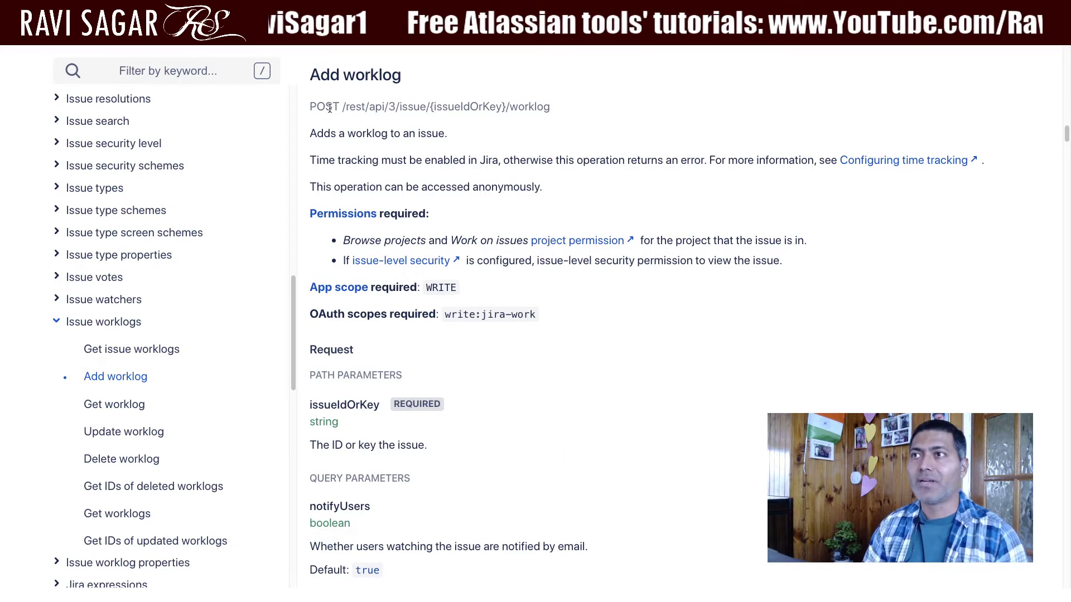
left_click_drag(569, 110, 345, 110)
left_click(389, 111)
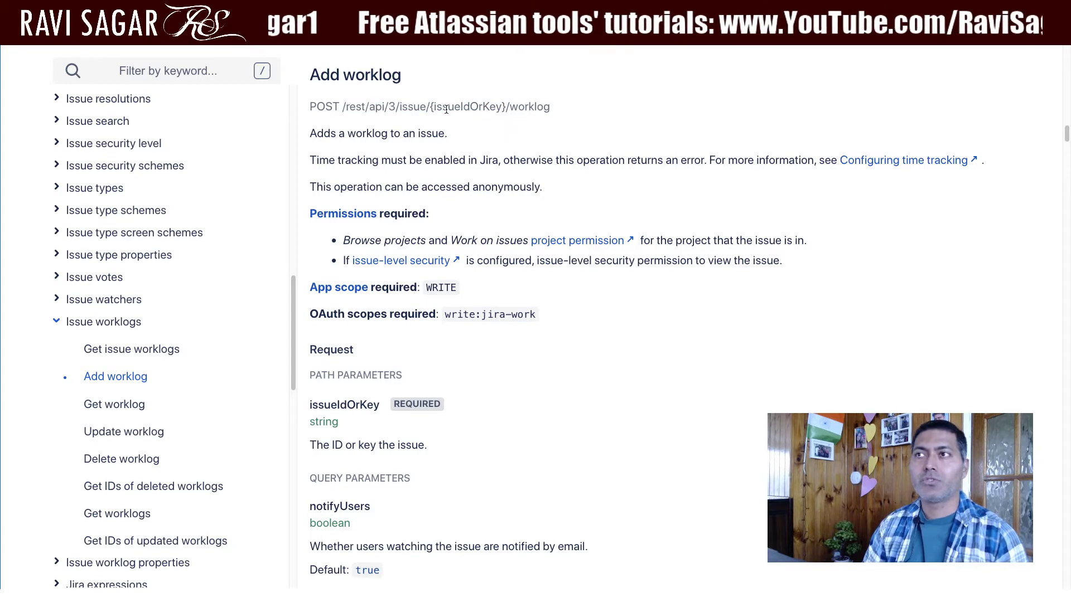
left_click_drag(432, 105, 510, 106)
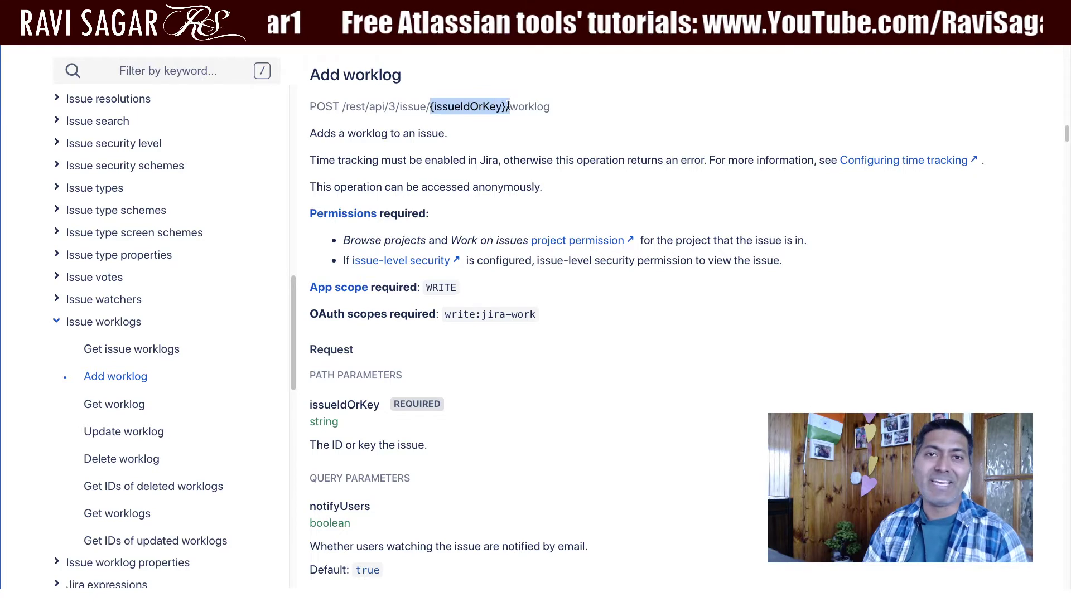
double_click(526, 107)
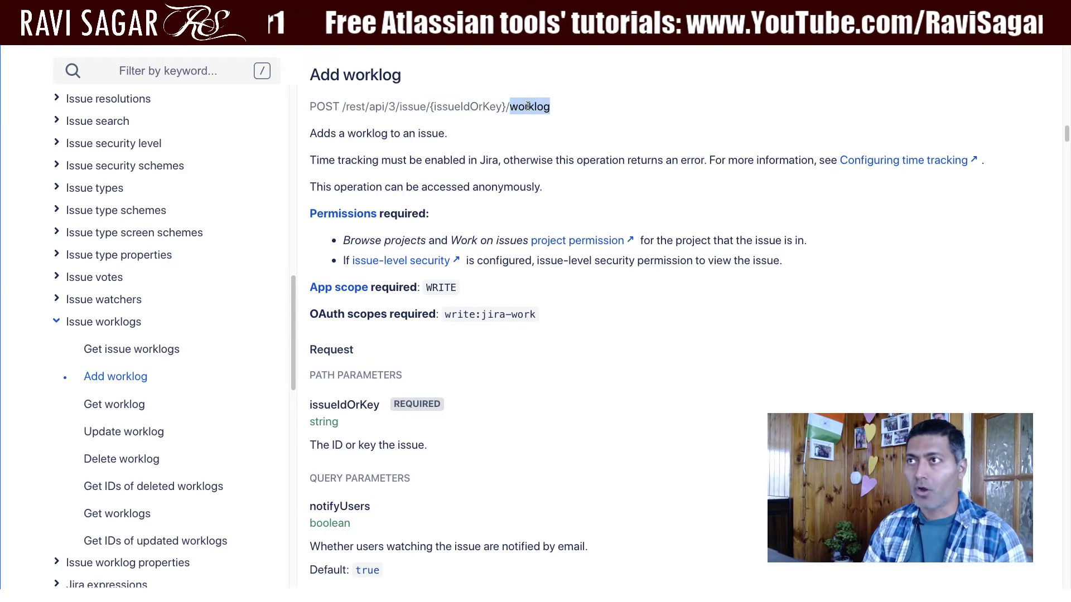
key("ctrl+Tab")
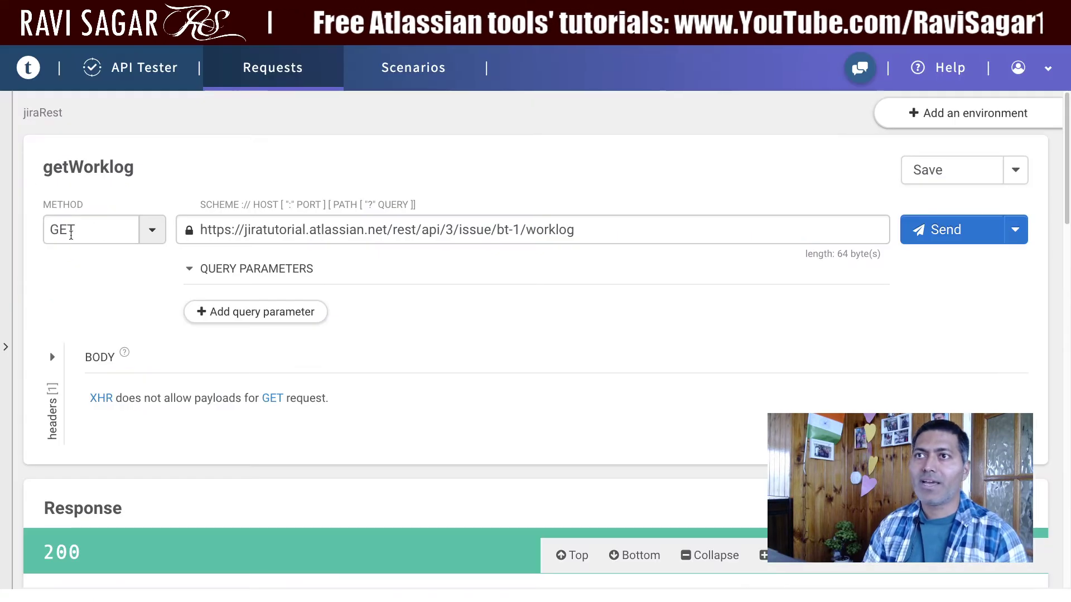
Load the saved addWorklog request from the saved requests list.
left_click(7, 290)
scroll(189, 366, "down", 1)
scroll(189, 366, "up", 10)
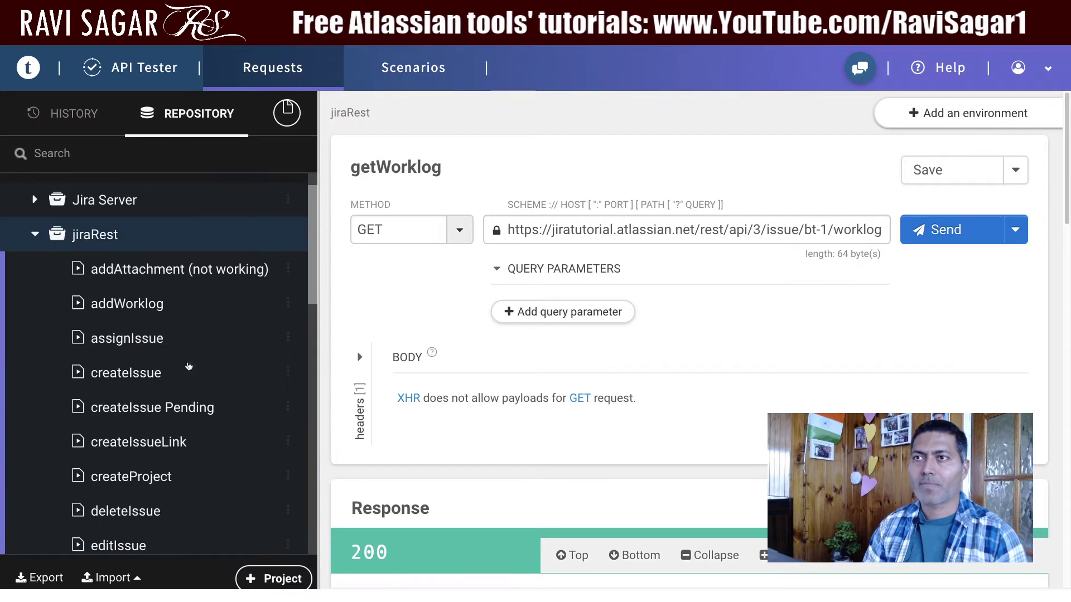
left_click(161, 306)
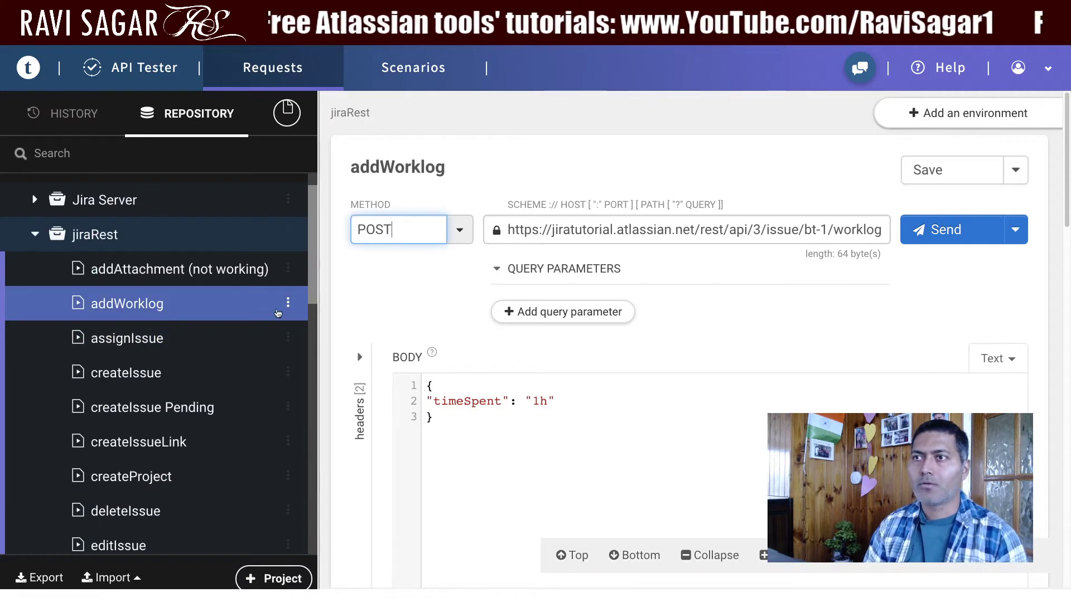
left_click_drag(319, 312, 83, 301)
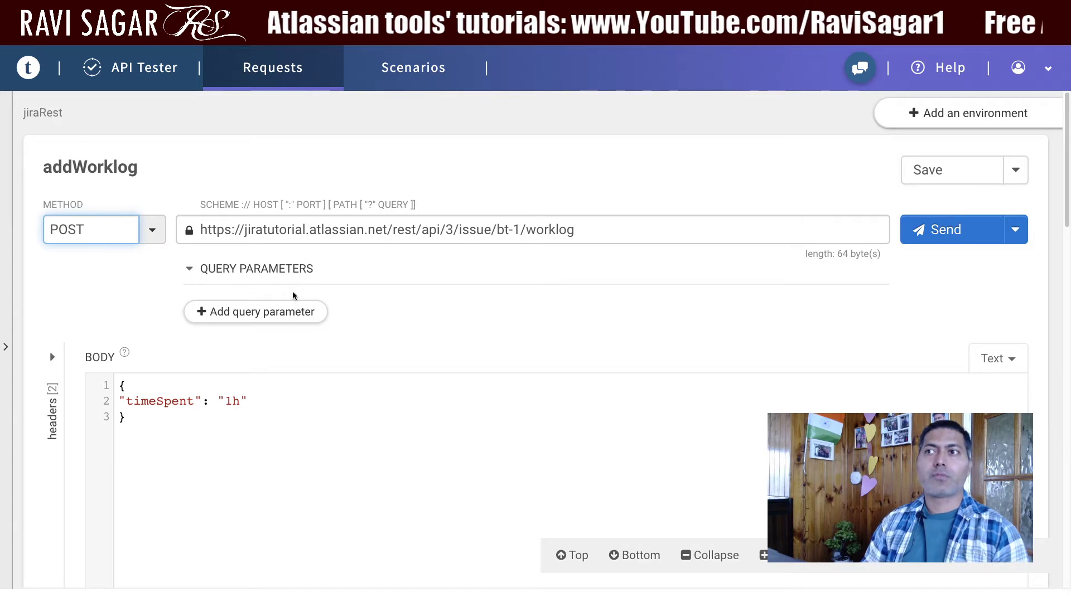
Change the request body's timeSpent value from 1h to 30m.
left_click_drag(129, 443, 117, 368)
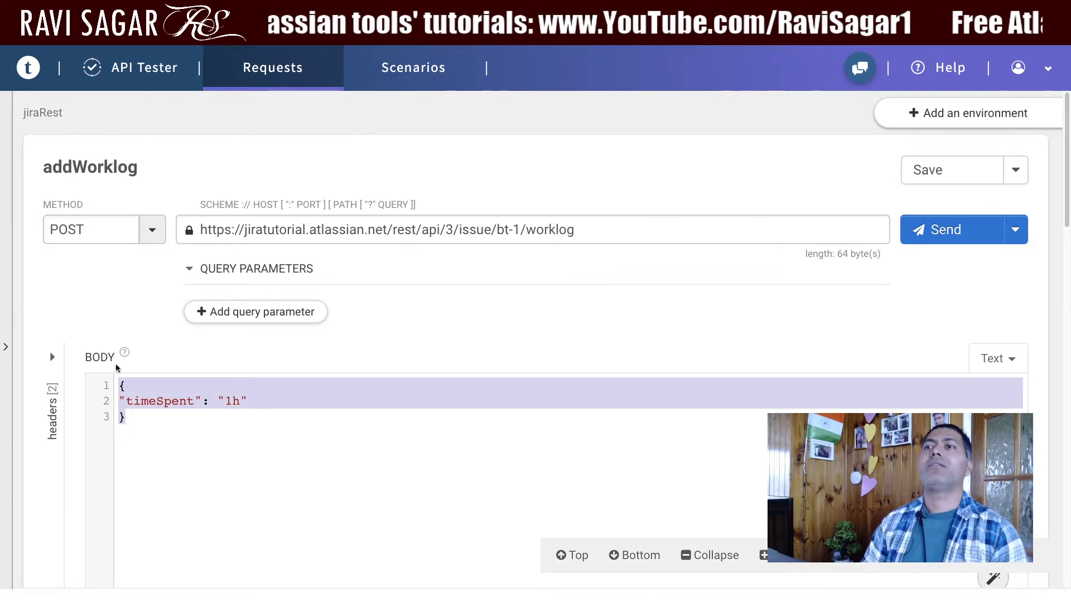
left_click(159, 427)
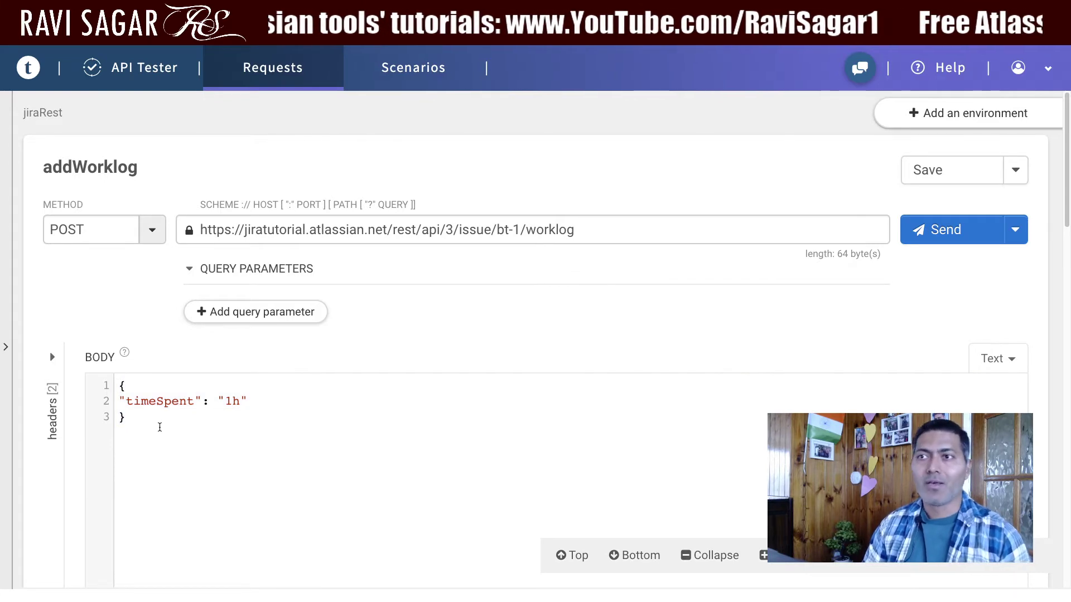
left_click_drag(158, 432, 94, 393)
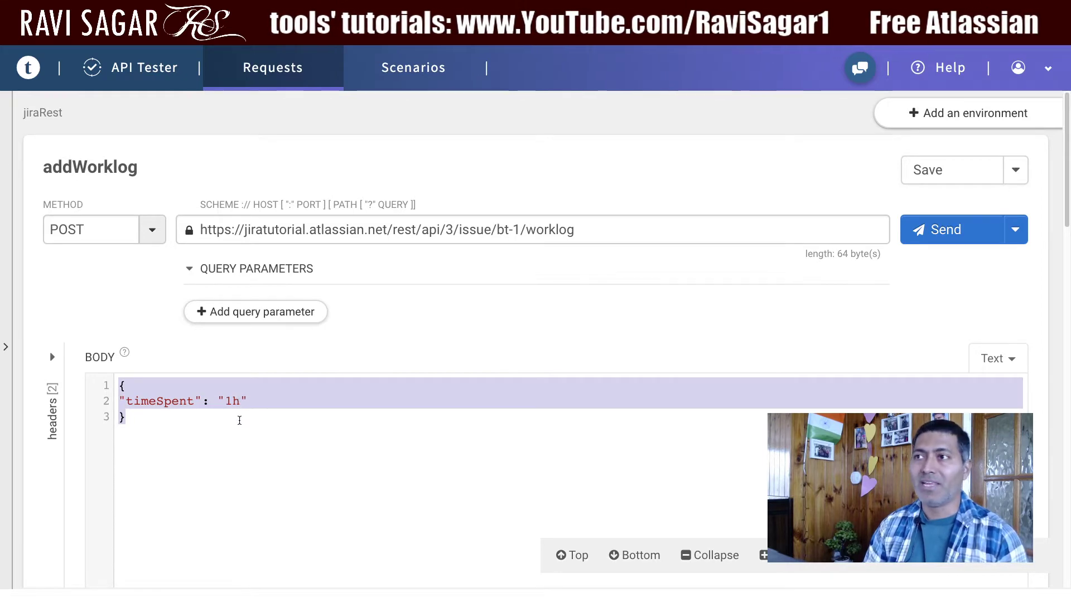
left_click(258, 402)
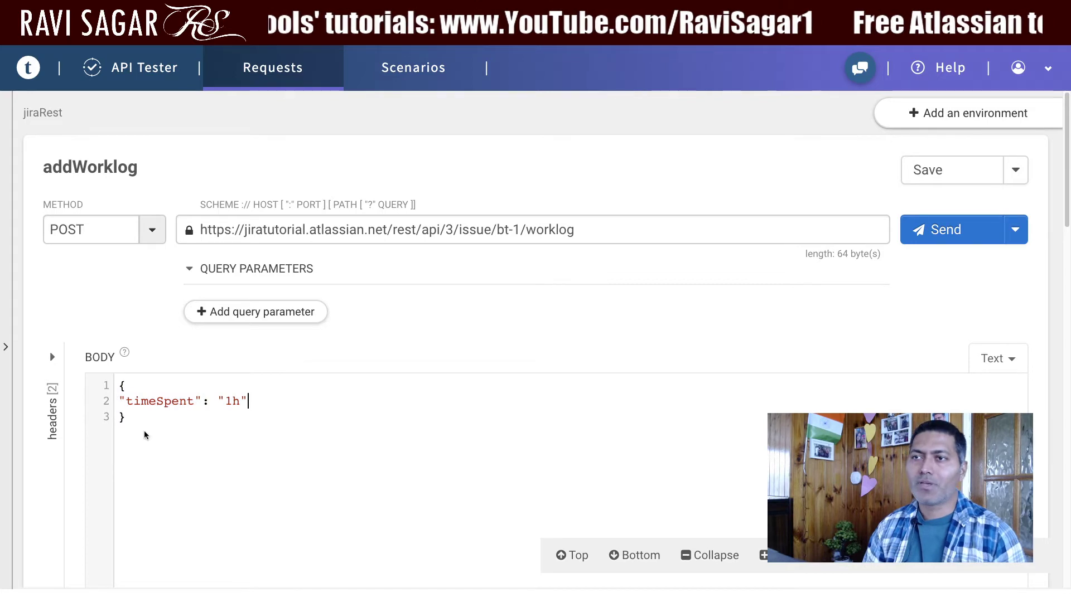
left_click_drag(144, 435, 112, 383)
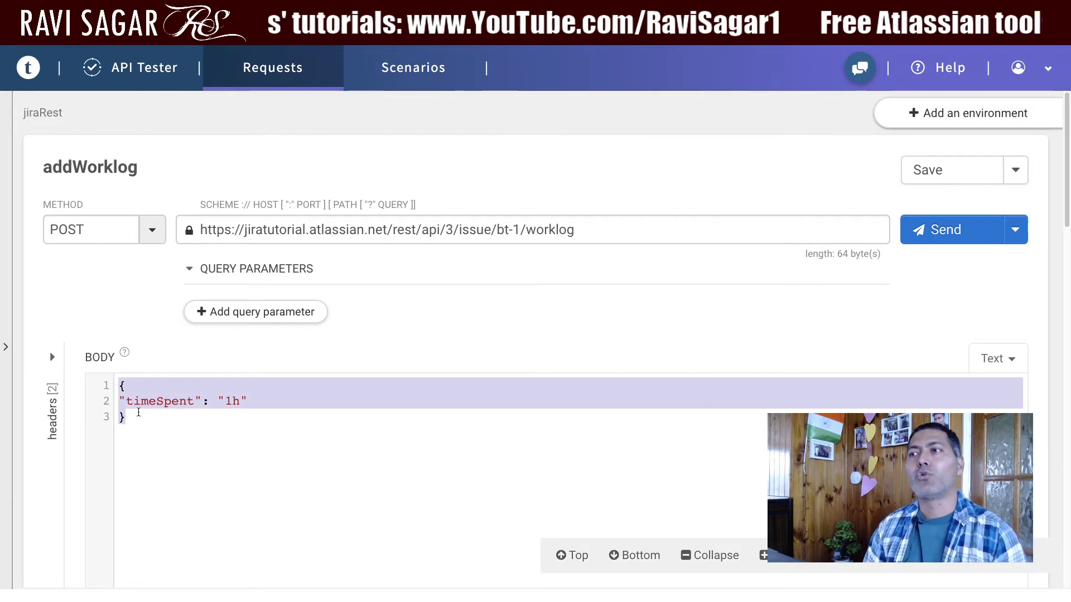
left_click(227, 405)
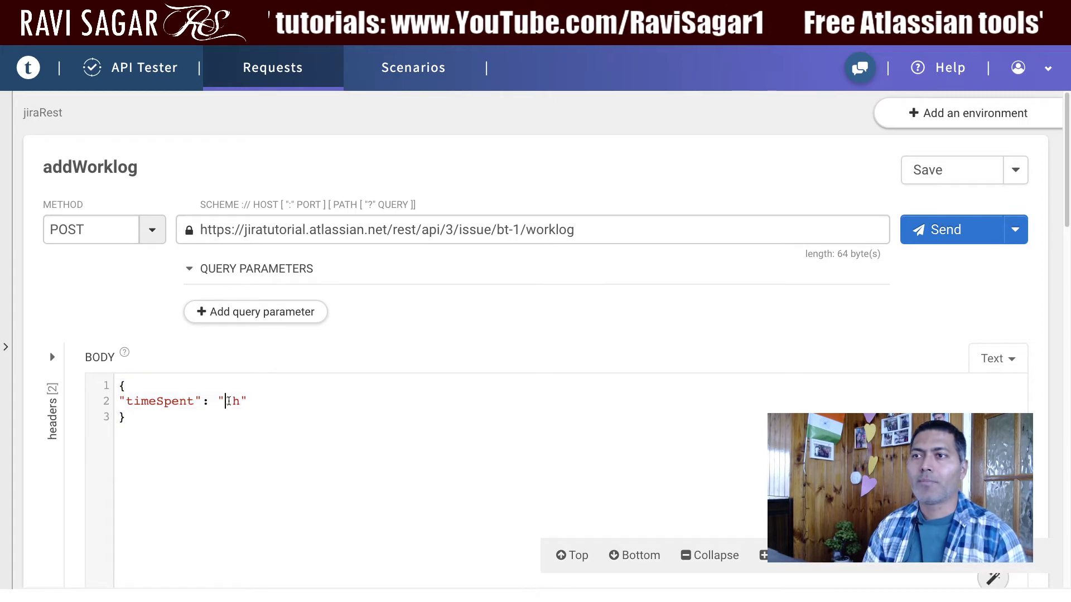
key("Delete")
type("30m")
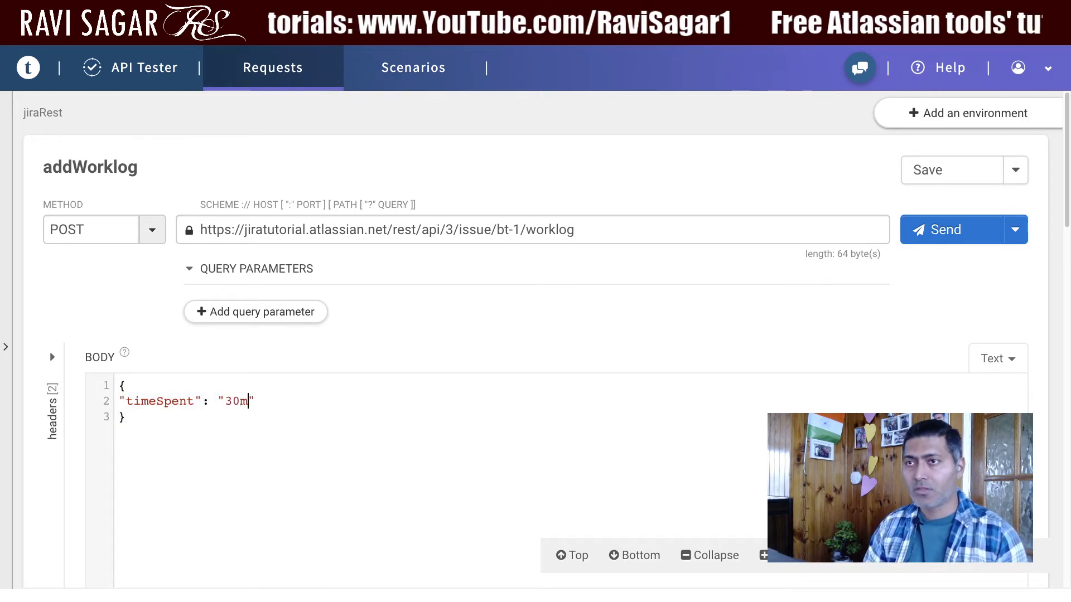
Send the addWorklog POST and collapse author and updateAuthor in the 201 response.
left_click(956, 239)
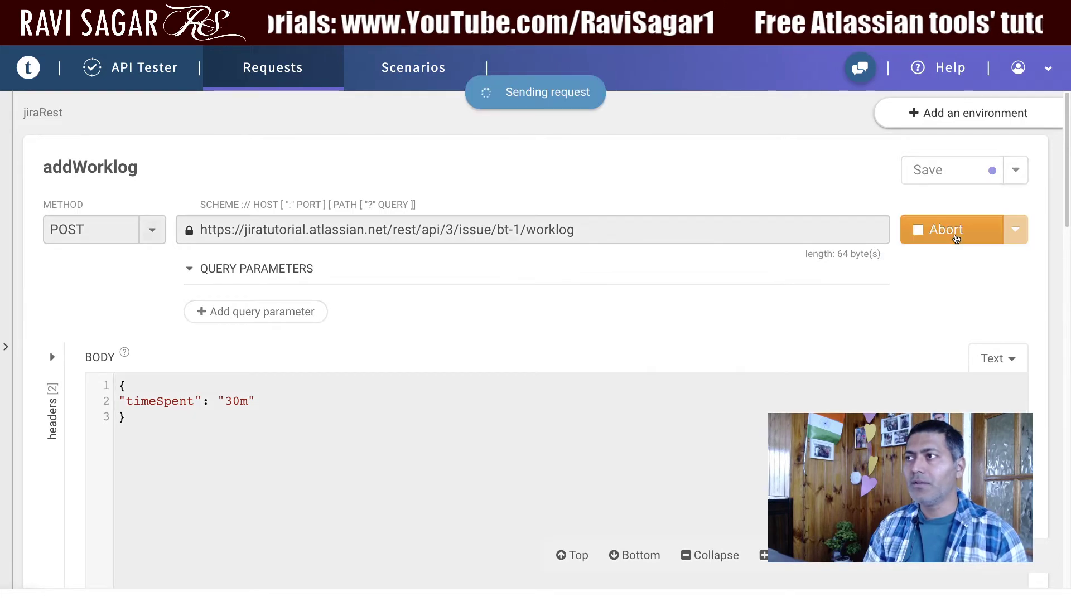
scroll(657, 270, "down", 10)
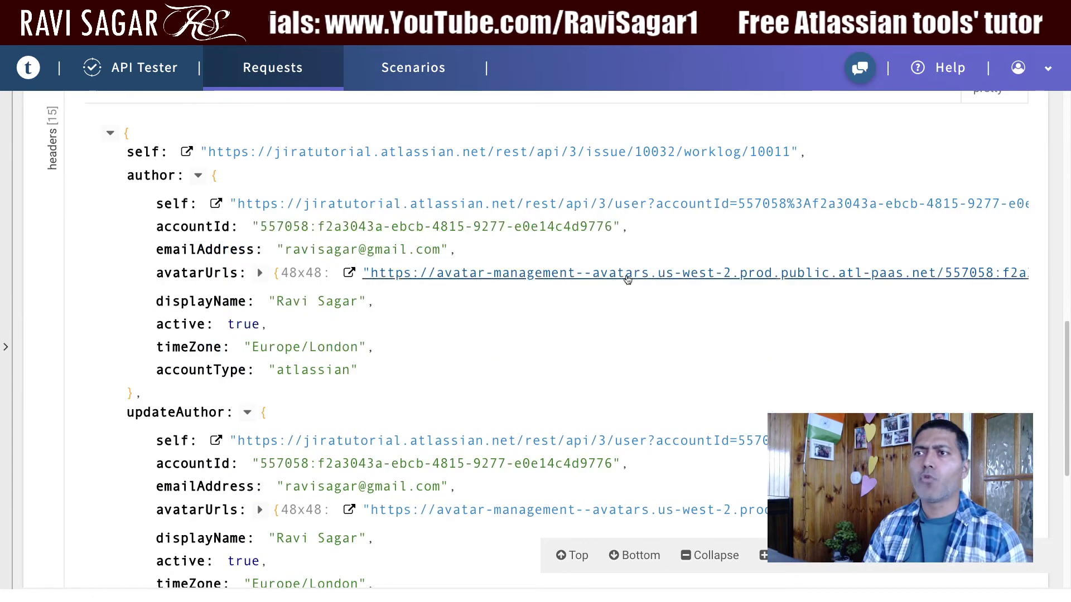
scroll(458, 282, "up", 4)
scroll(256, 294, "down", 5)
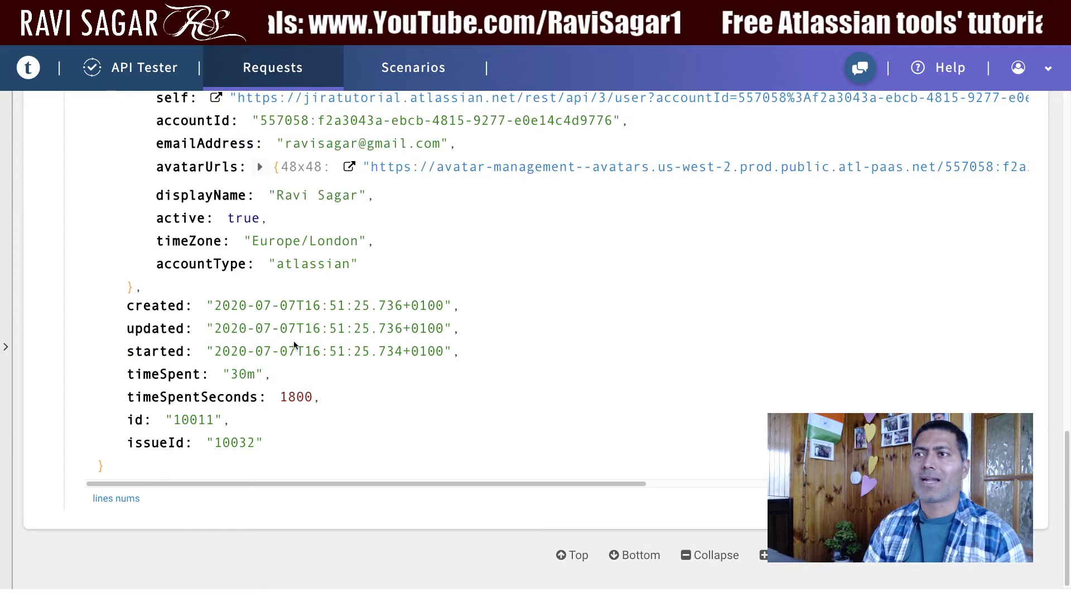
scroll(287, 338, "up", 8)
scroll(310, 365, "down", 1)
left_click(199, 222)
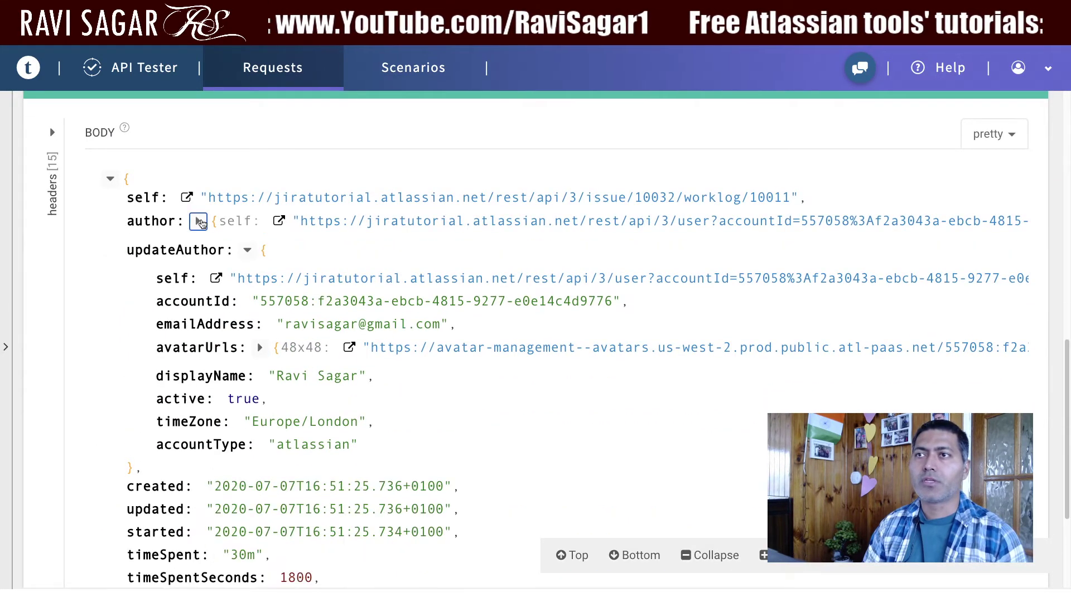
left_click(247, 250)
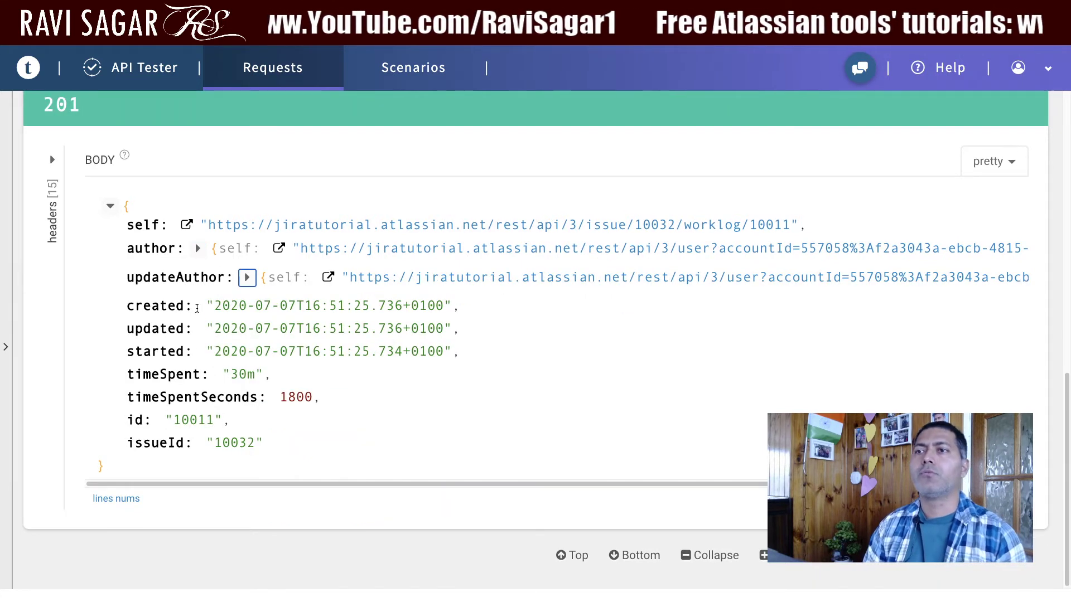
Highlight worklog 10011's created, updated and started timestamps and its 30m timeSpent.
left_click_drag(270, 374, 136, 357)
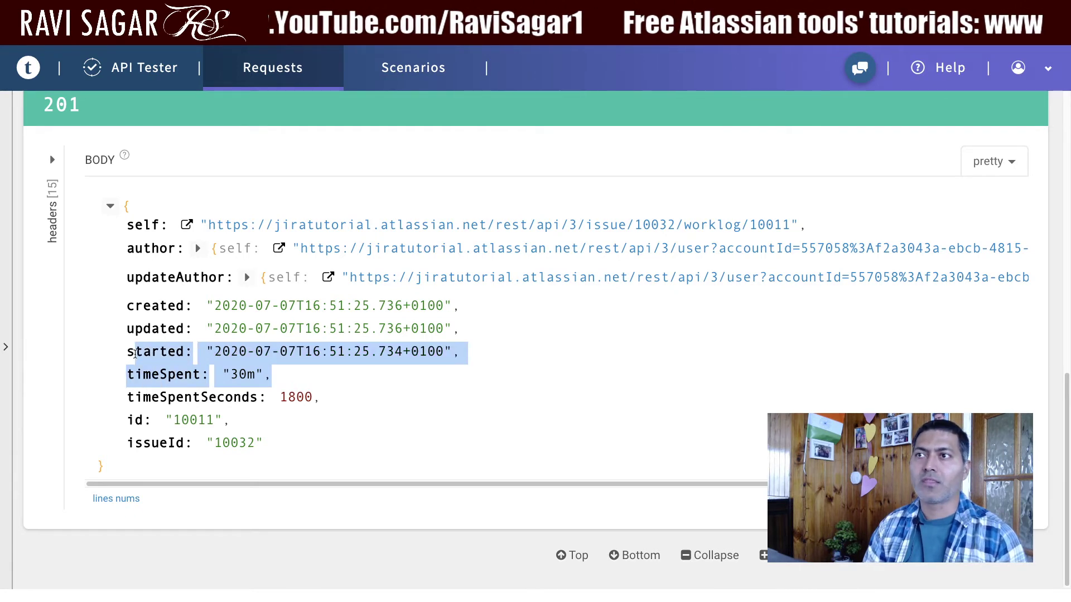
left_click(257, 385)
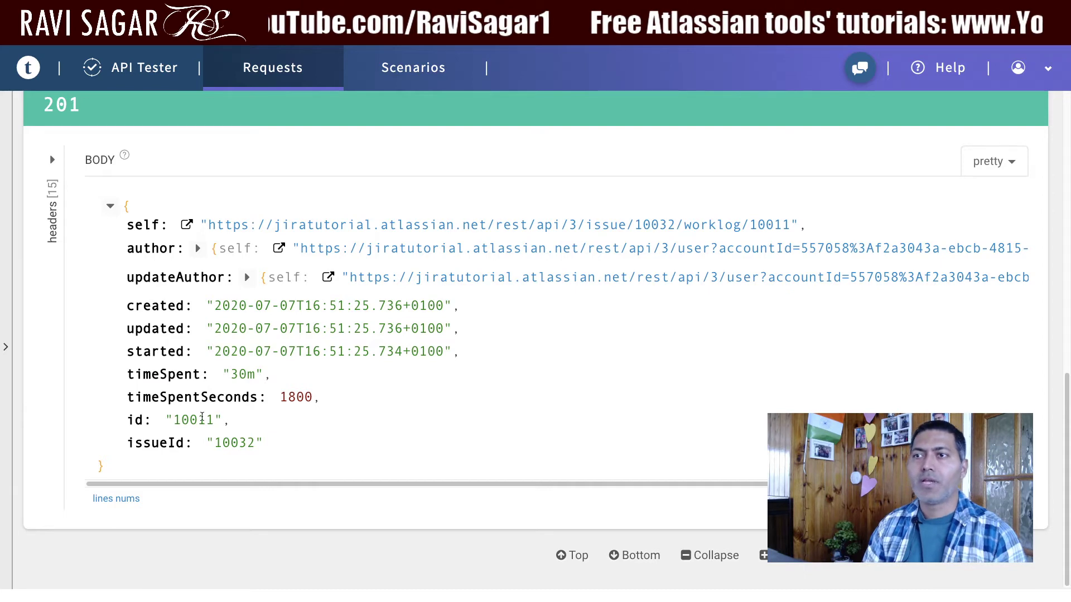
left_click_drag(127, 306, 480, 345)
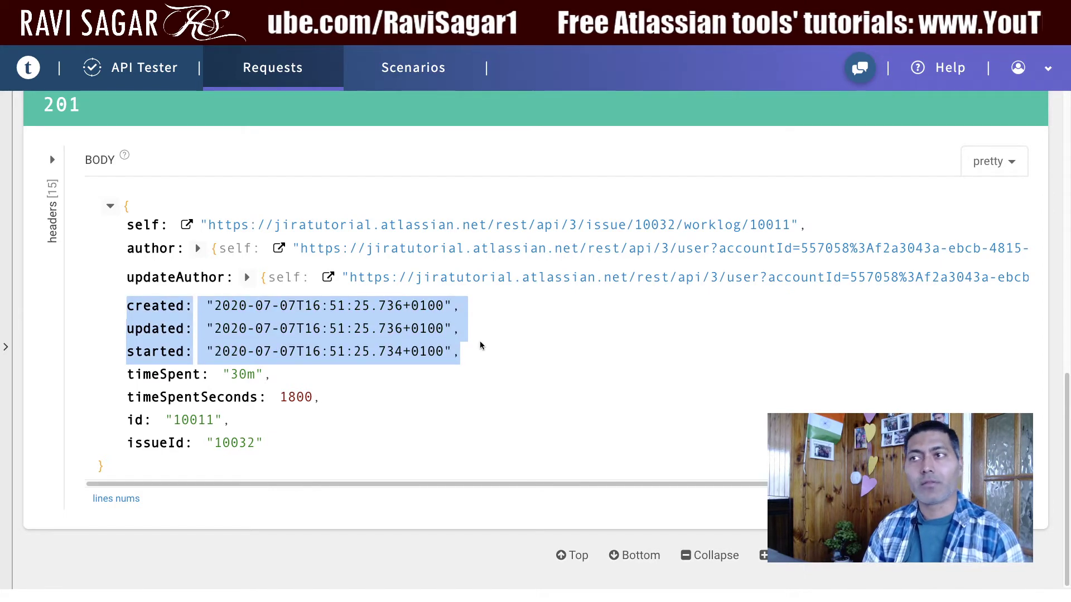
scroll(456, 361, "up", 9)
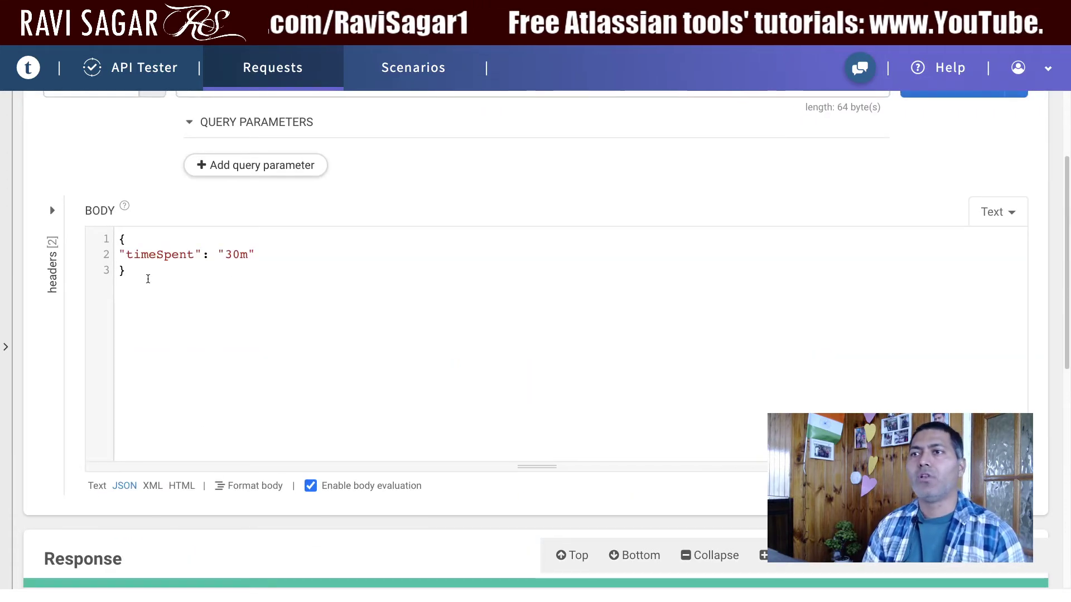
scroll(203, 350, "down", 6)
scroll(203, 350, "down", 2)
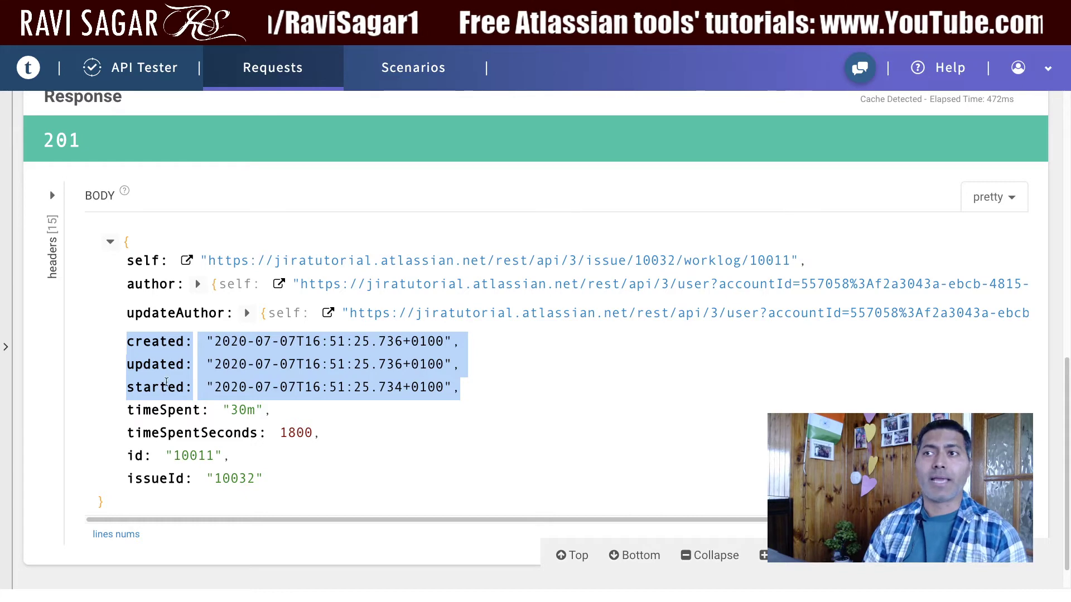
scroll(365, 320, "up", 8)
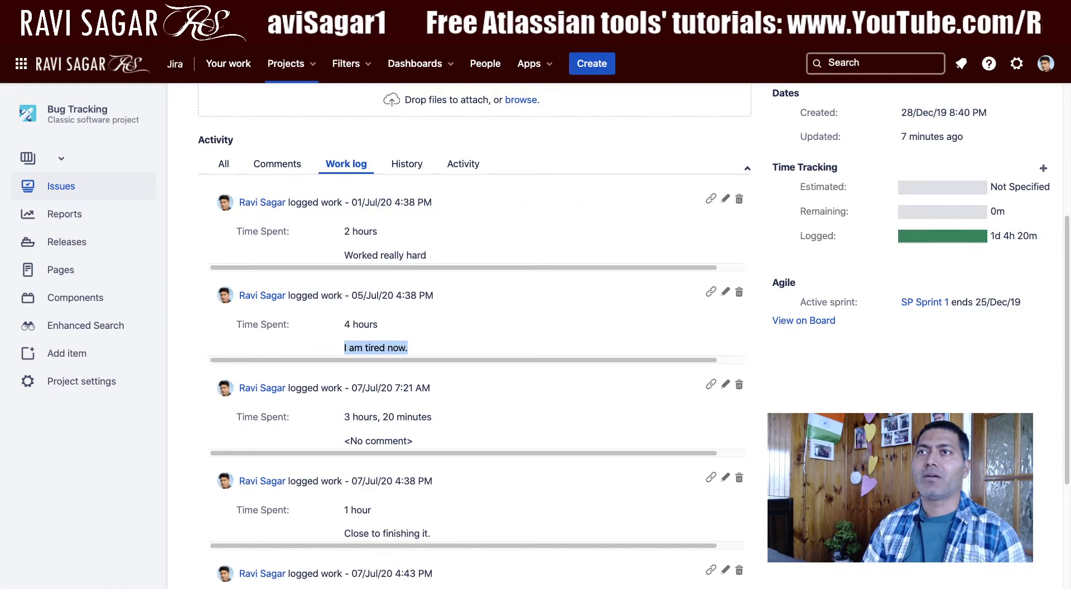
Reload BT-1, sort the work log newest first, and highlight the 30m entry's <No comment>.
key("super+r")
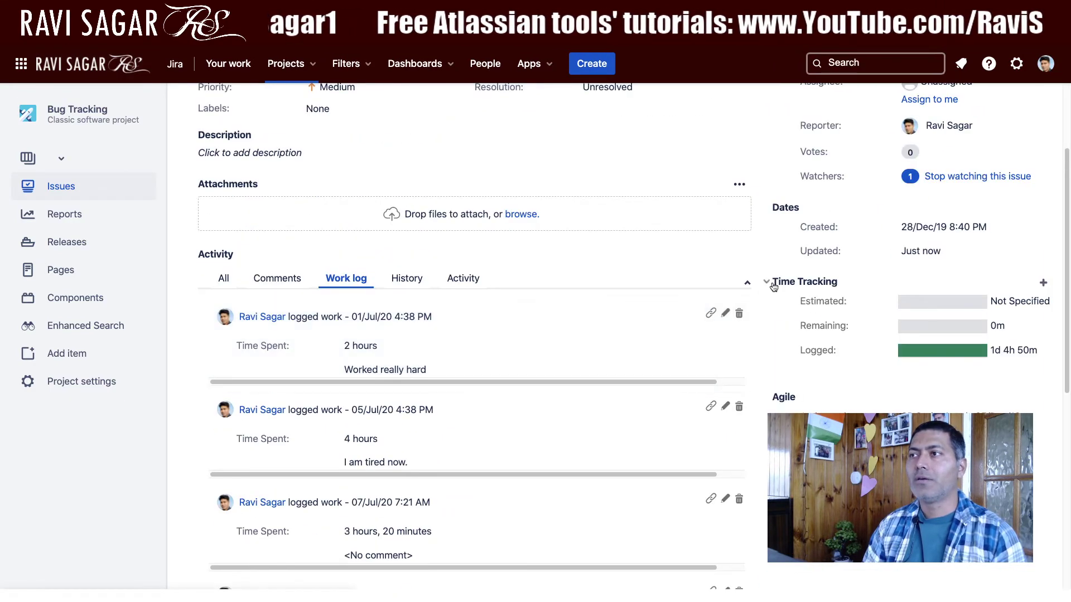
left_click(746, 284)
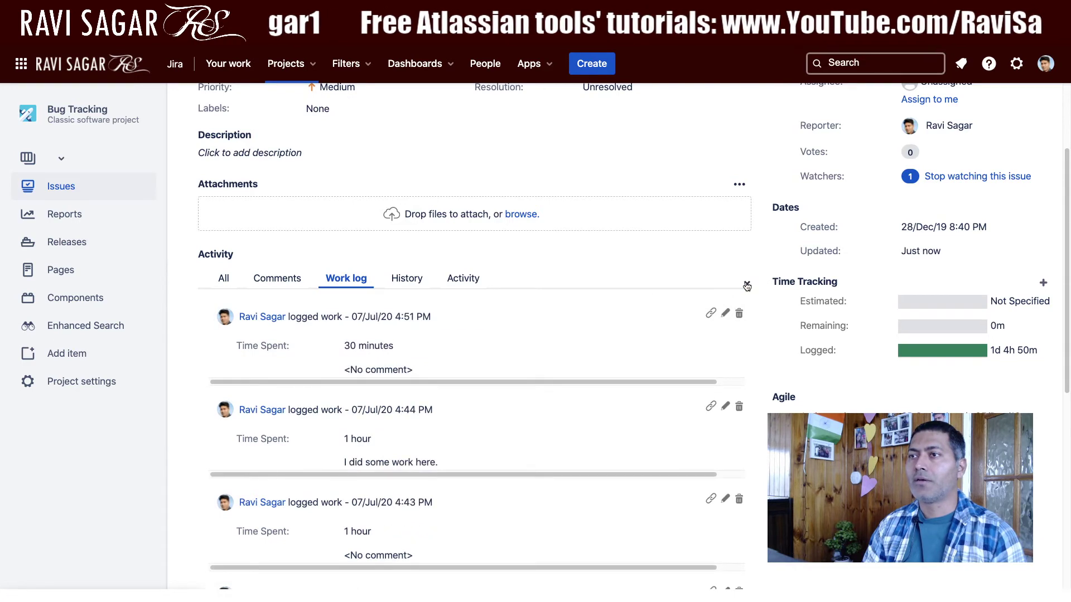
left_click_drag(421, 372, 239, 317)
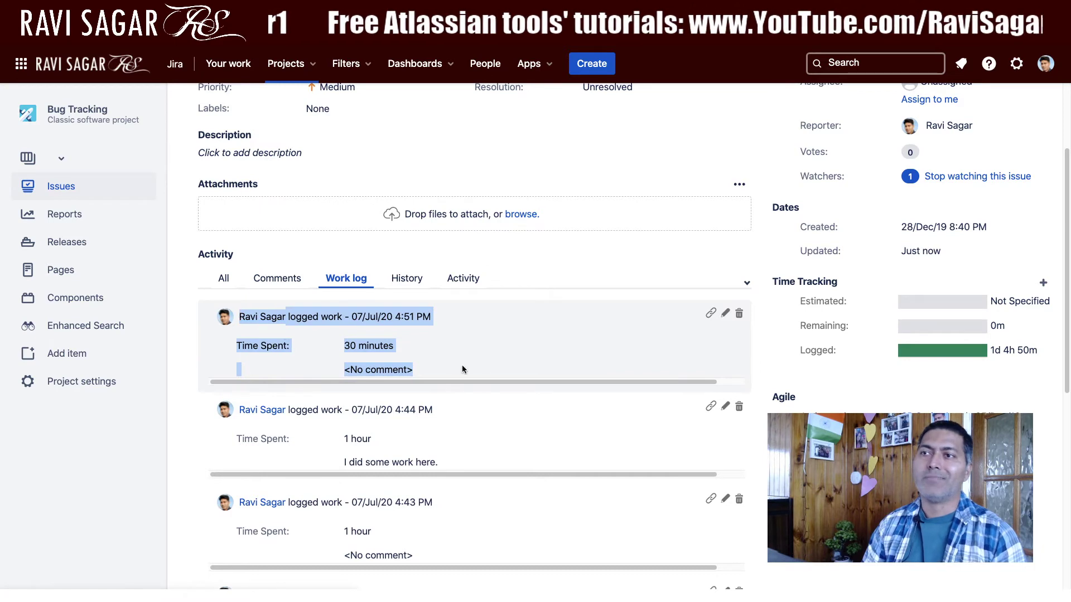
left_click(484, 368)
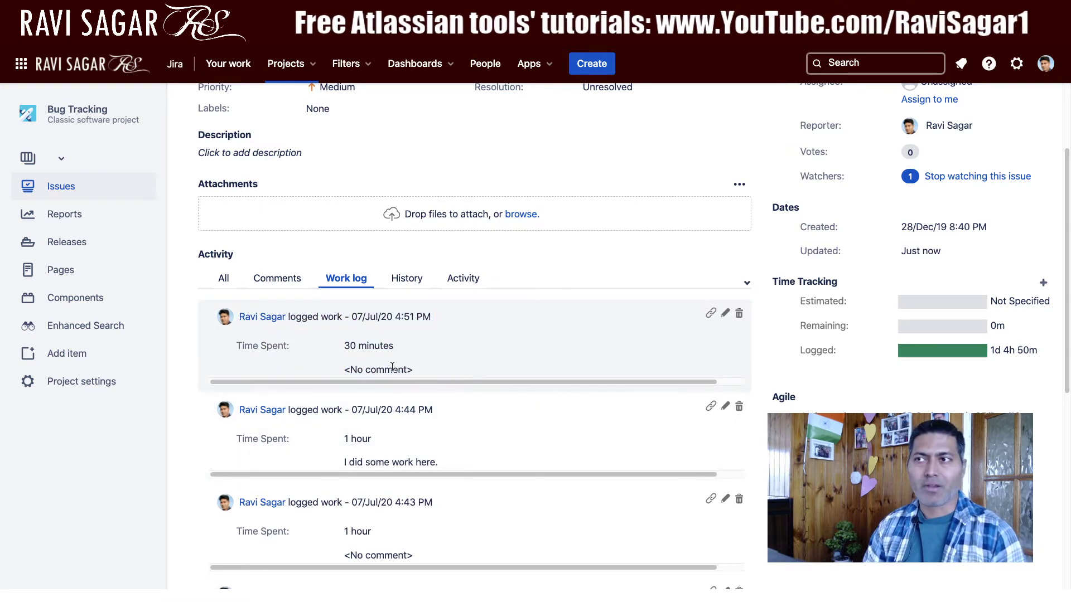
triple_click(394, 370)
left_click(466, 357)
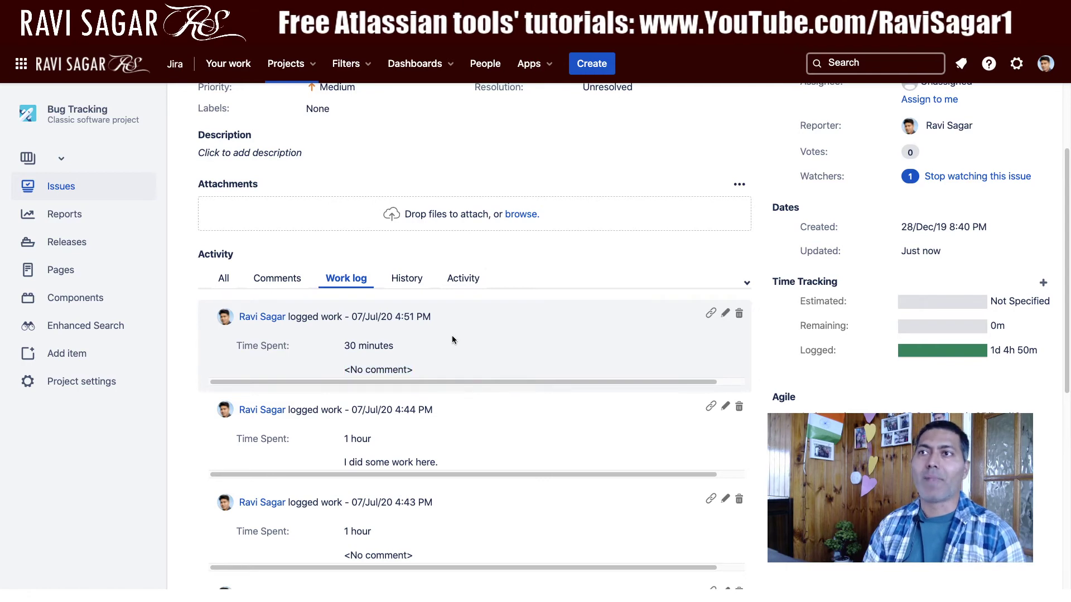
key("ctrl+Tab")
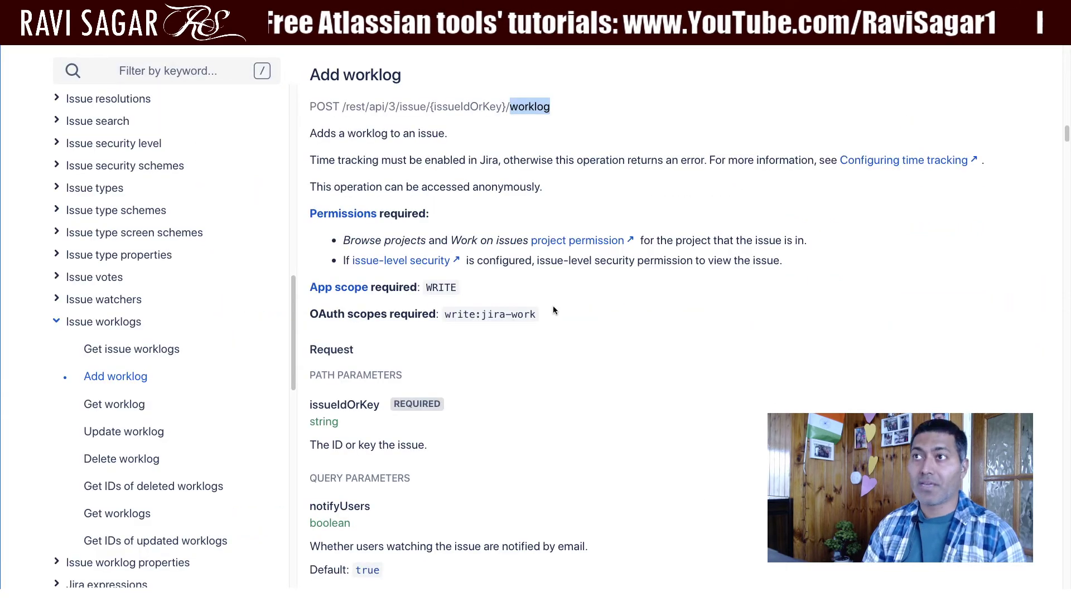
Select the comment object, lines 12–26, in the Add worklog example cURL body.
scroll(553, 311, "down", 6)
scroll(553, 307, "down", 20)
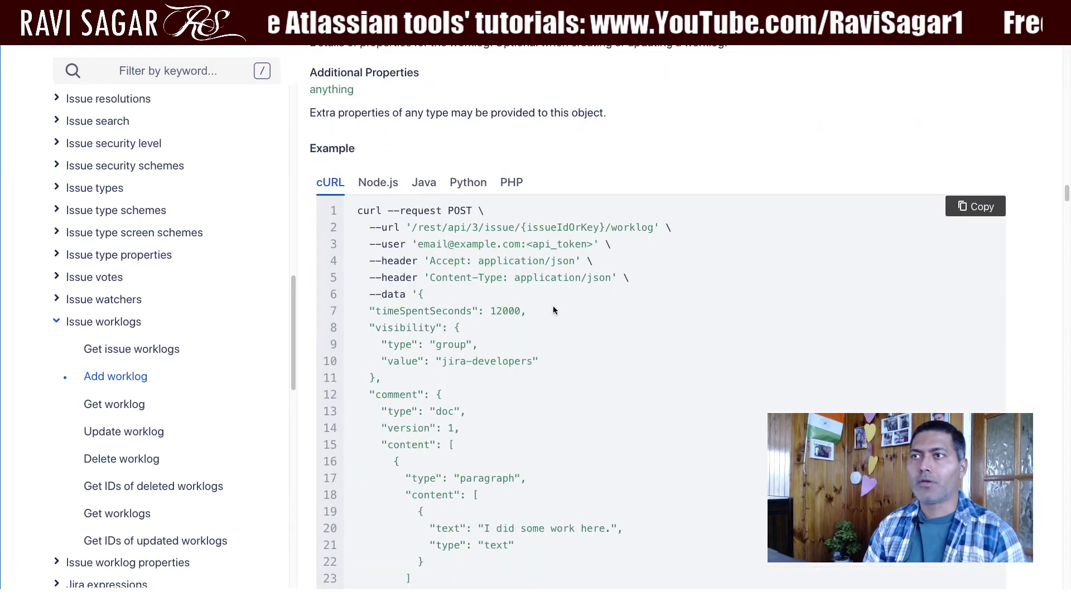
scroll(550, 306, "down", 1)
scroll(438, 323, "down", 1)
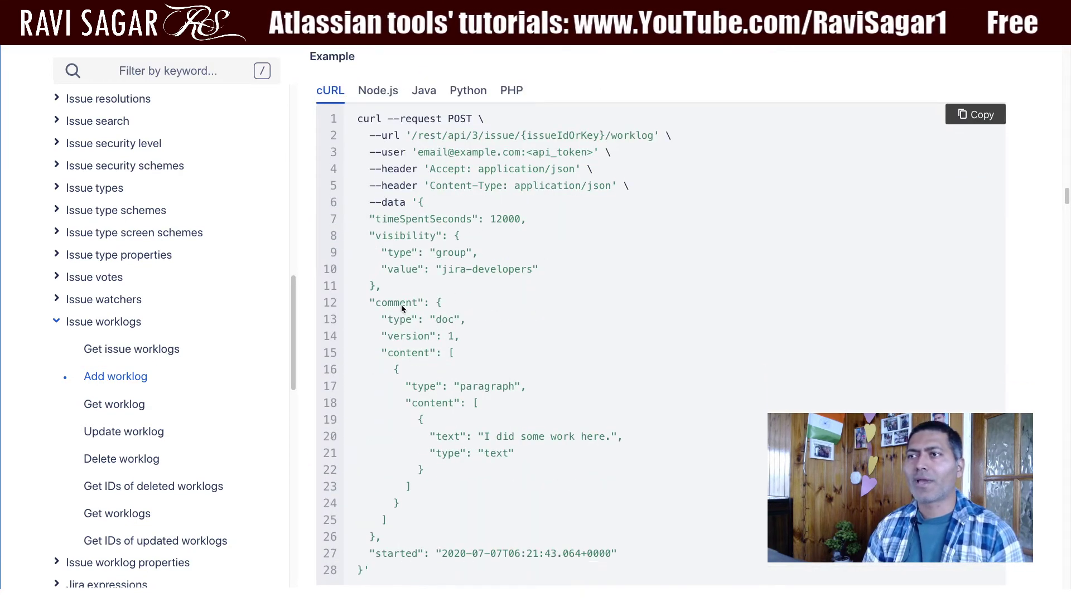
left_click_drag(370, 301, 427, 546)
key("ctrl+c")
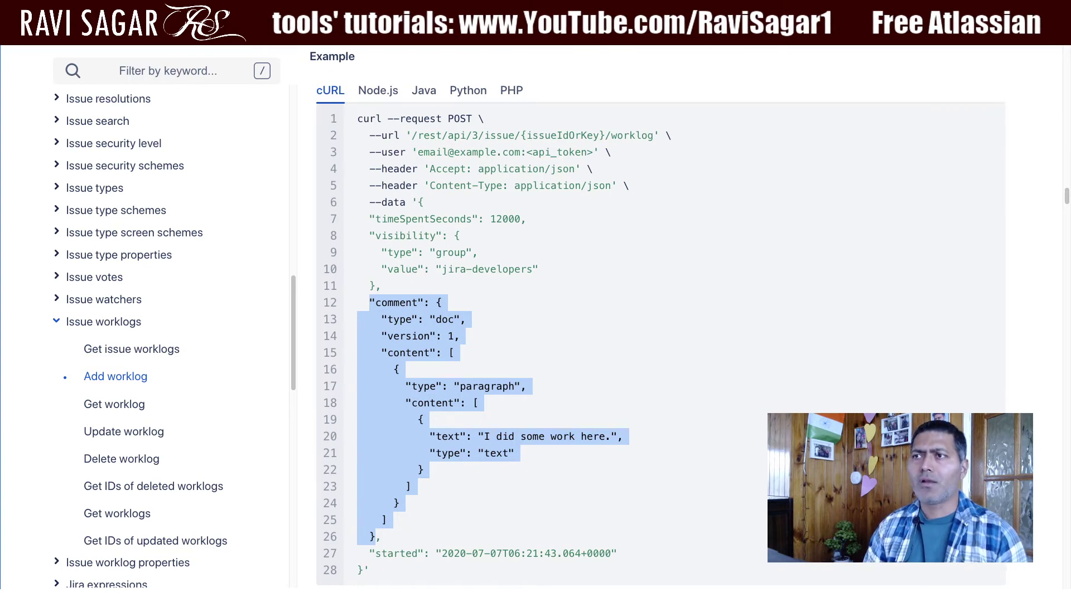
Paste the comment JSON block after timeSpent and set its text to "This is a sample comment added using Jira's REST API".
key("alt+Tab")
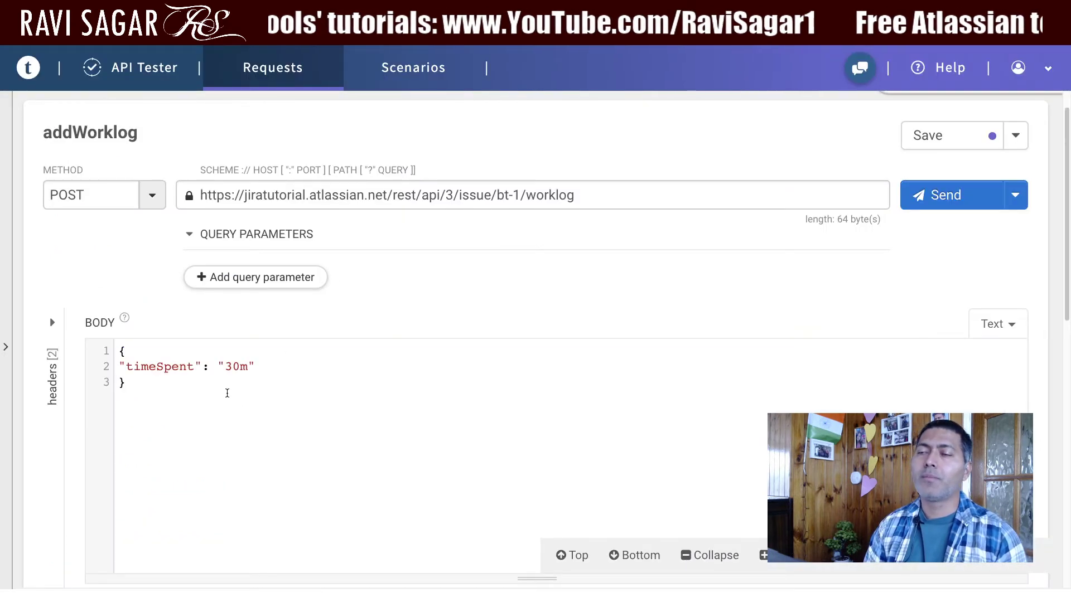
key("Return")
key("Return")
key("Return")
key("Return")
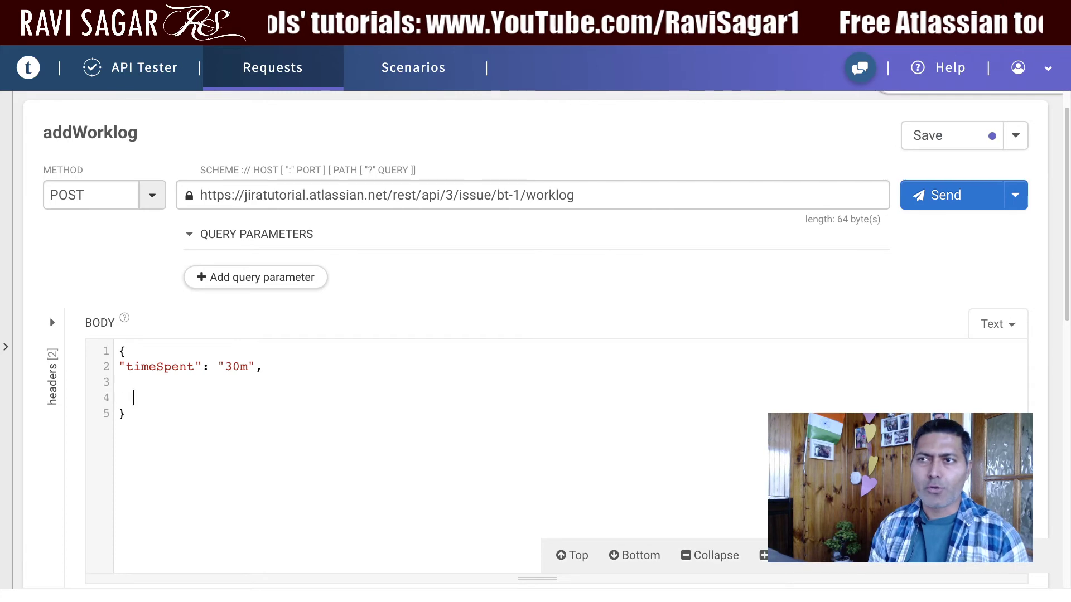
key("Up")
key("Up")
key("ctrl+v")
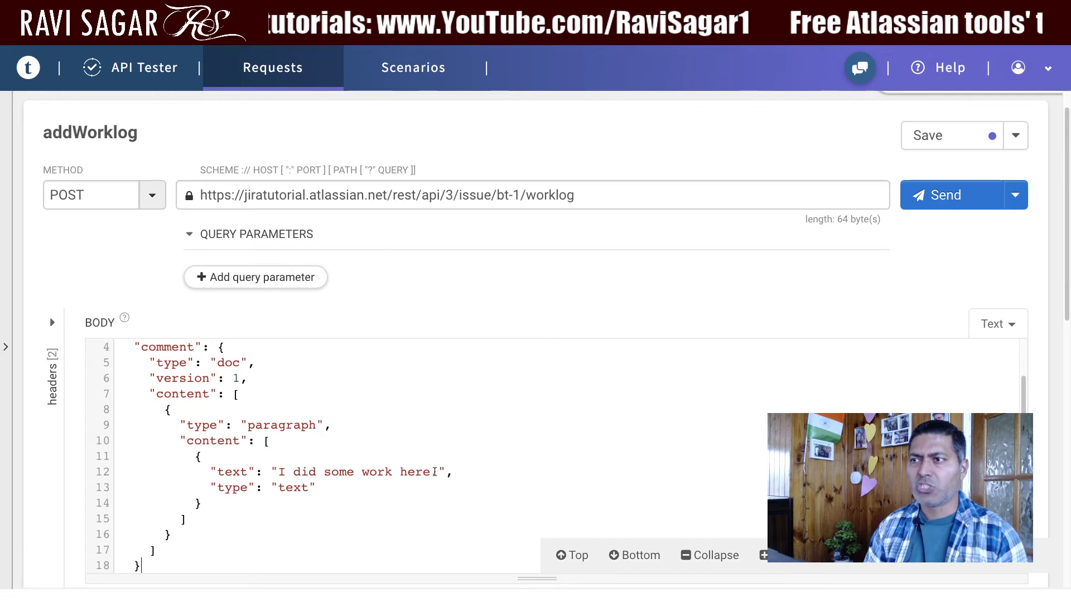
left_click_drag(433, 472, 281, 474)
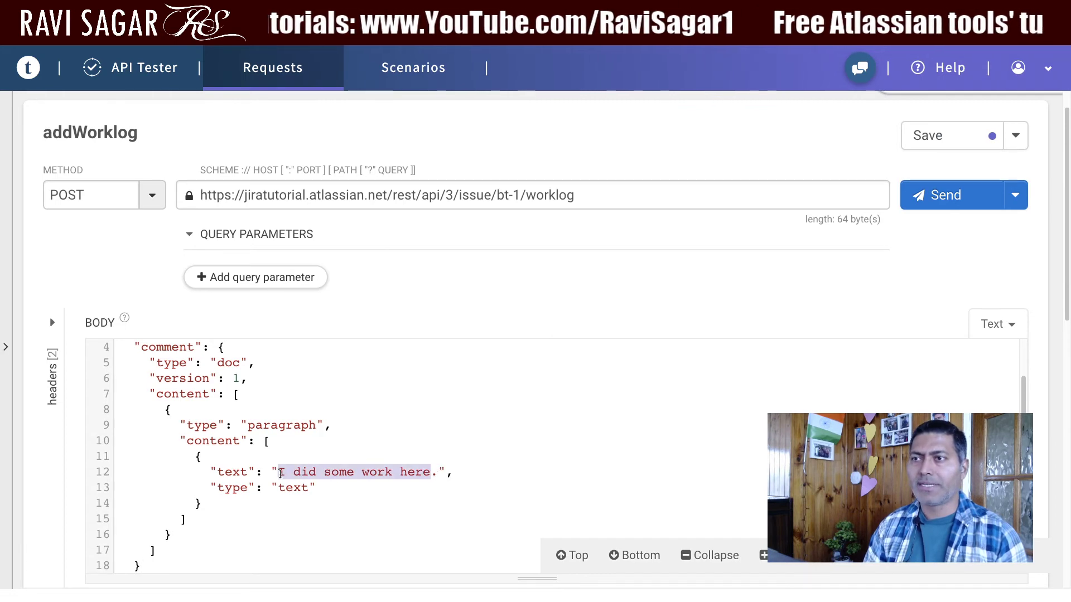
type("This is a ")
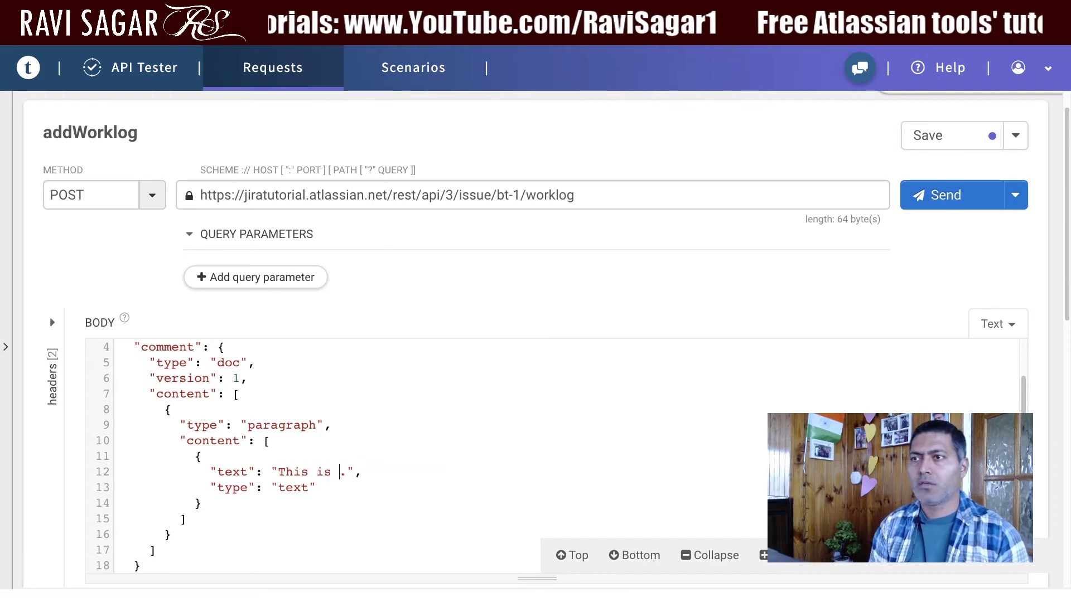
type("sample comment ")
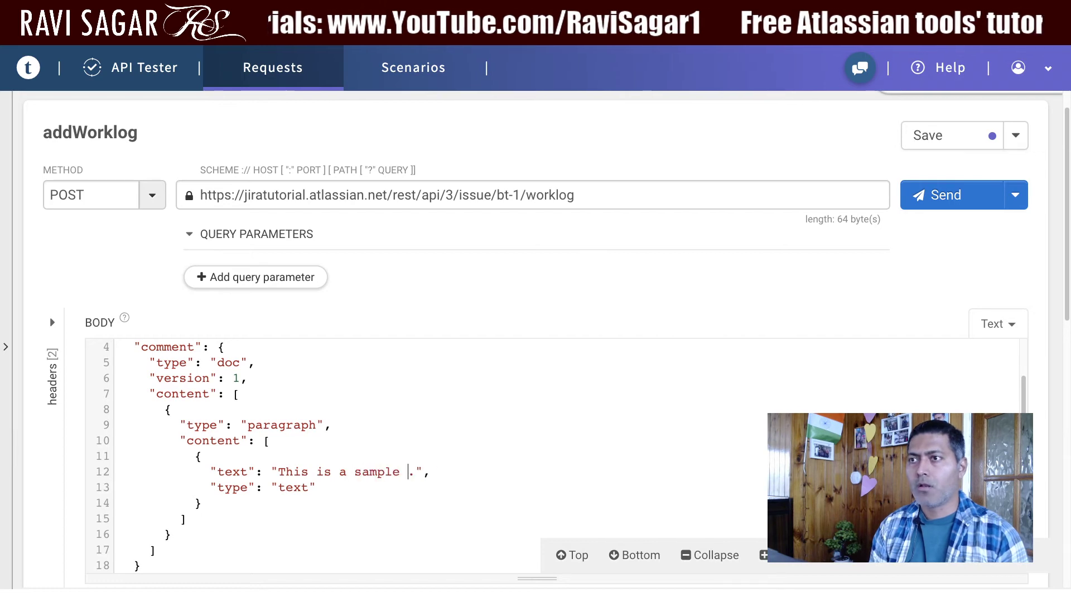
type("added using Jira's REST API")
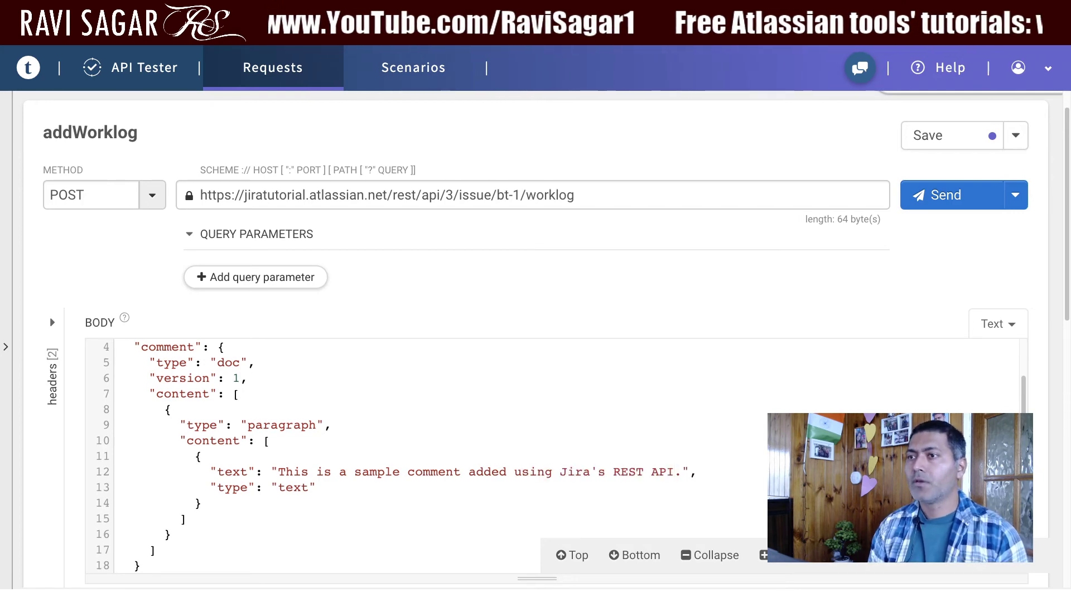
Change the timeSpent value from 30m to 15m.
scroll(109, 437, "up", 1)
scroll(376, 358, "down", 2)
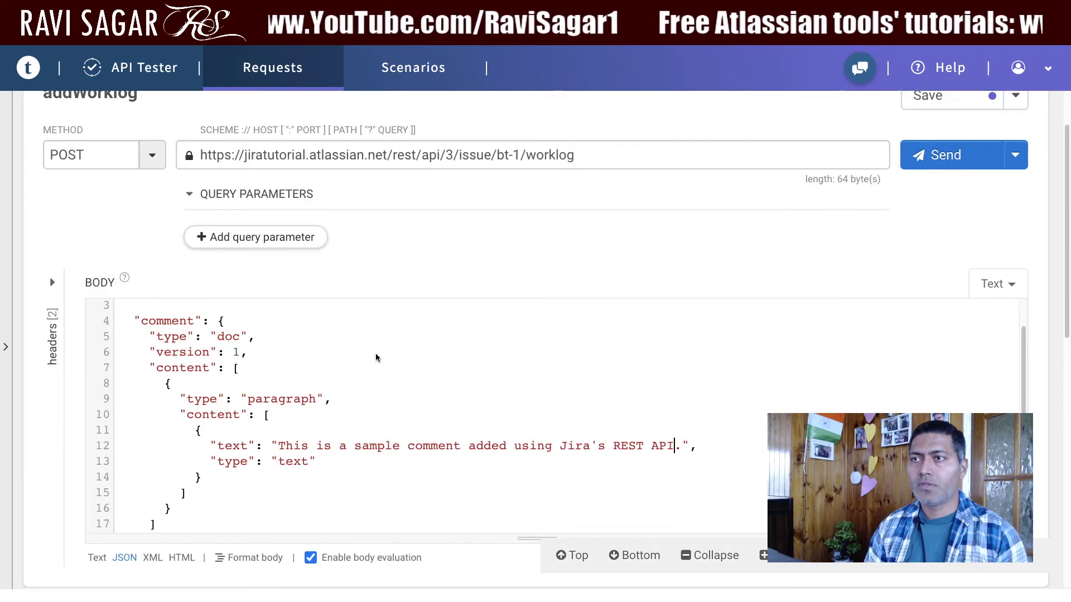
scroll(377, 357, "up", 1)
scroll(296, 343, "down", 3)
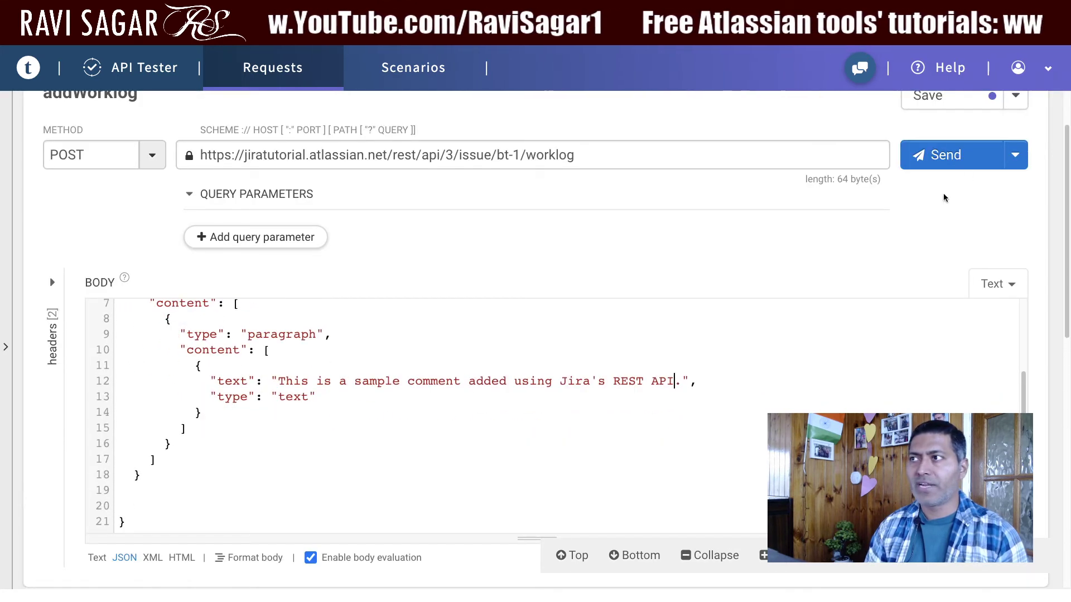
scroll(410, 433, "up", 3)
left_click(241, 326)
key("BackSpace")
key("BackSpace")
type("15m\",")
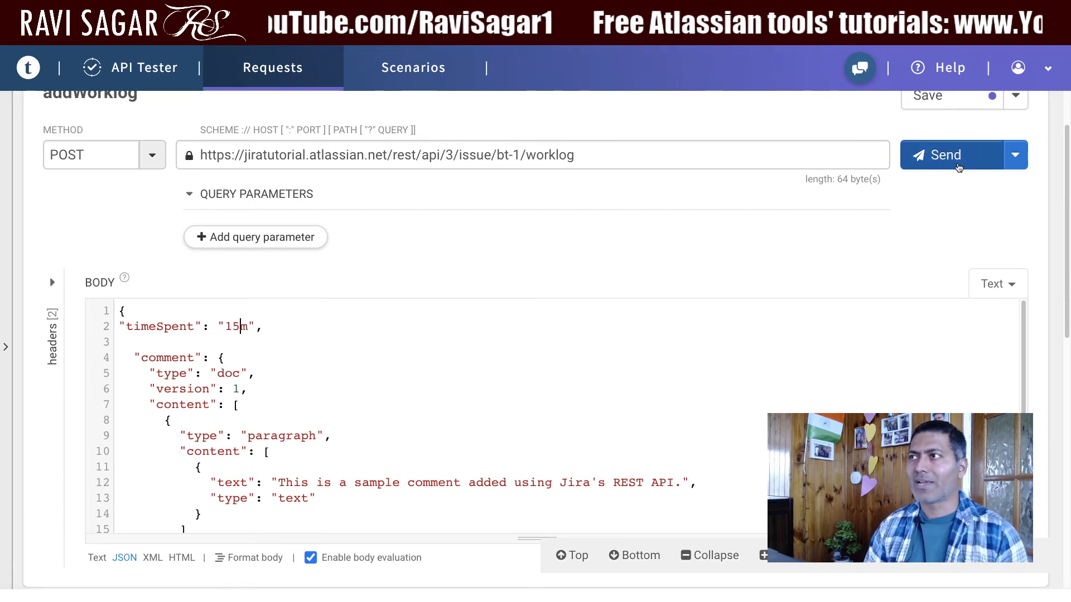
Save and send the addWorklog request, confirming the 201 response shows timeSpent 15m.
left_click(957, 99)
left_click(949, 164)
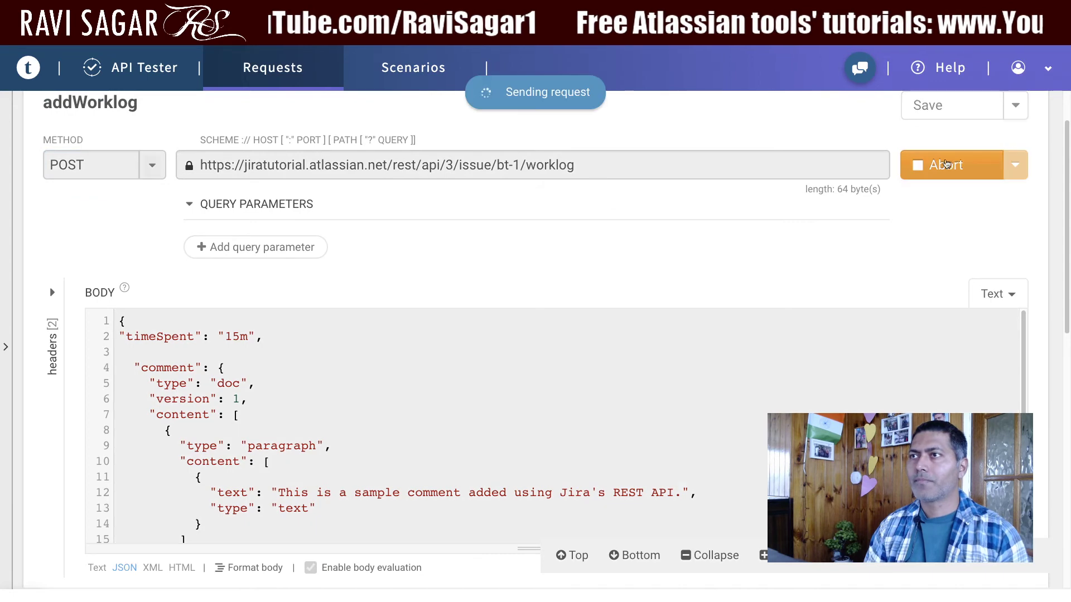
scroll(510, 301, "down", 8)
scroll(482, 366, "down", 15)
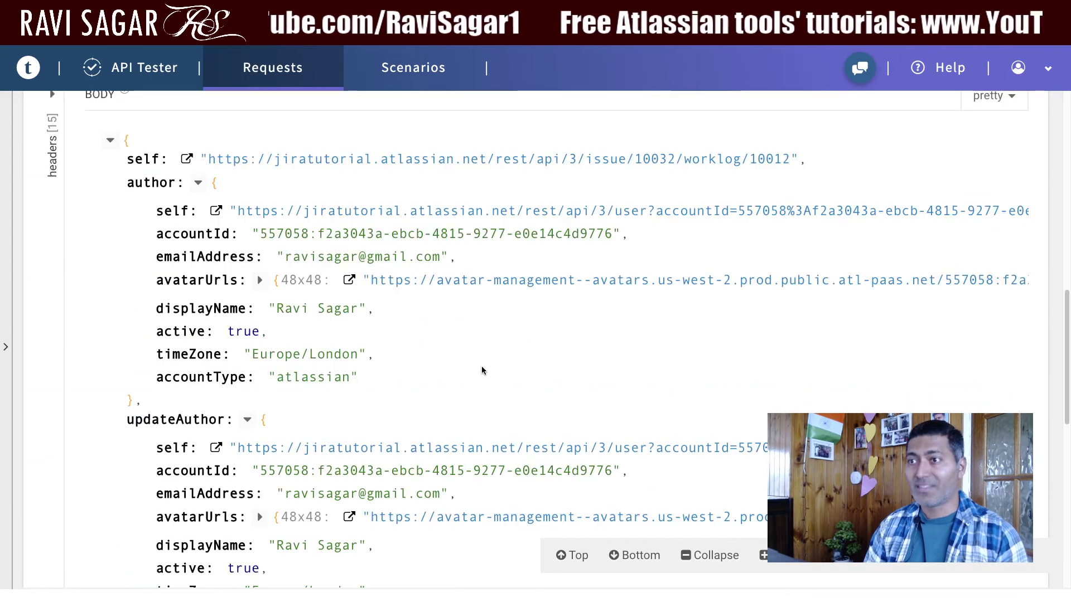
left_click_drag(271, 374, 127, 375)
scroll(457, 410, "up", 8)
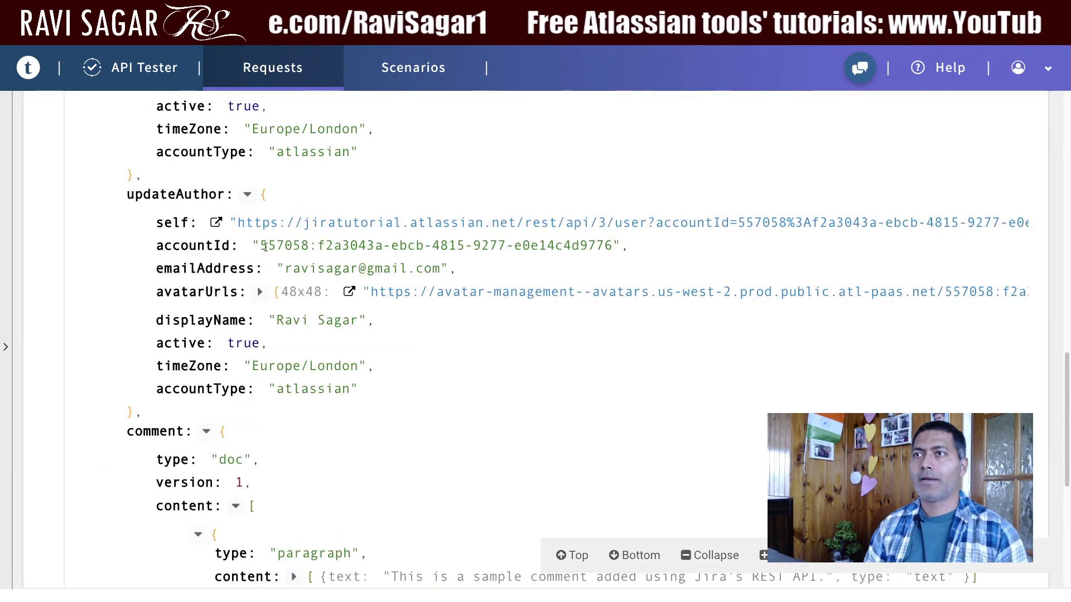
Collapse author and updateAuthor and expand the comment content to verify the sample text, then return to Jira.
key("ctrl+Tab")
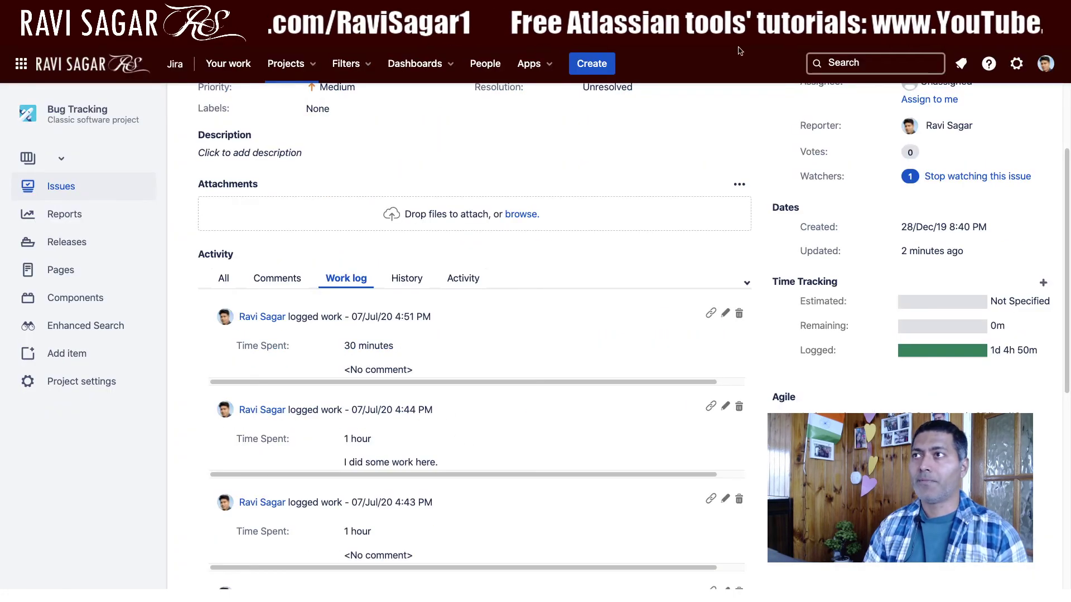
key("ctrl+shift+Tab")
scroll(183, 302, "up", 6)
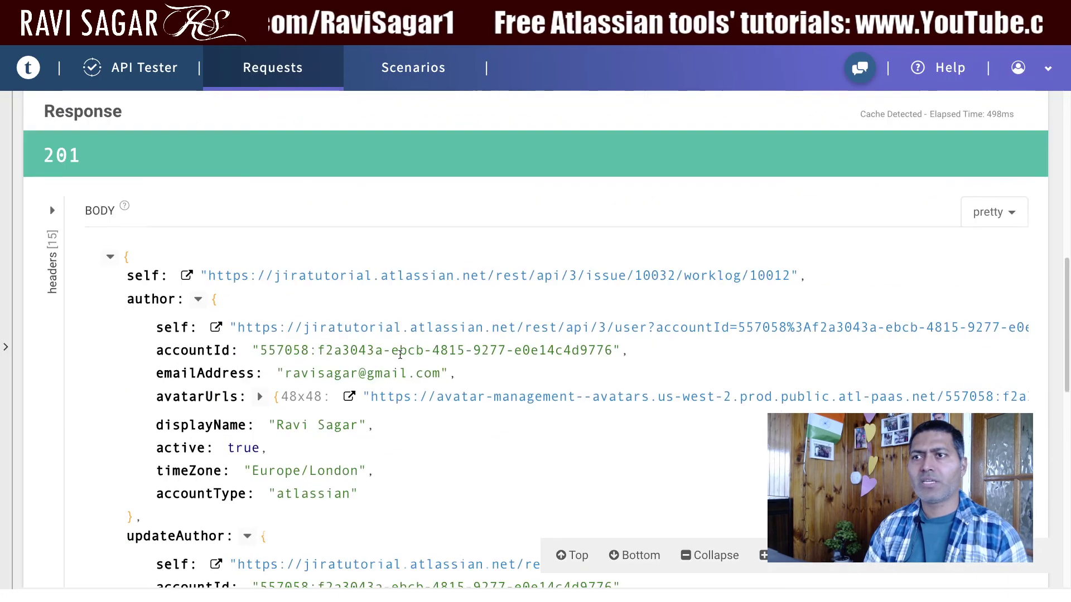
left_click(199, 299)
scroll(201, 290, "down", 1)
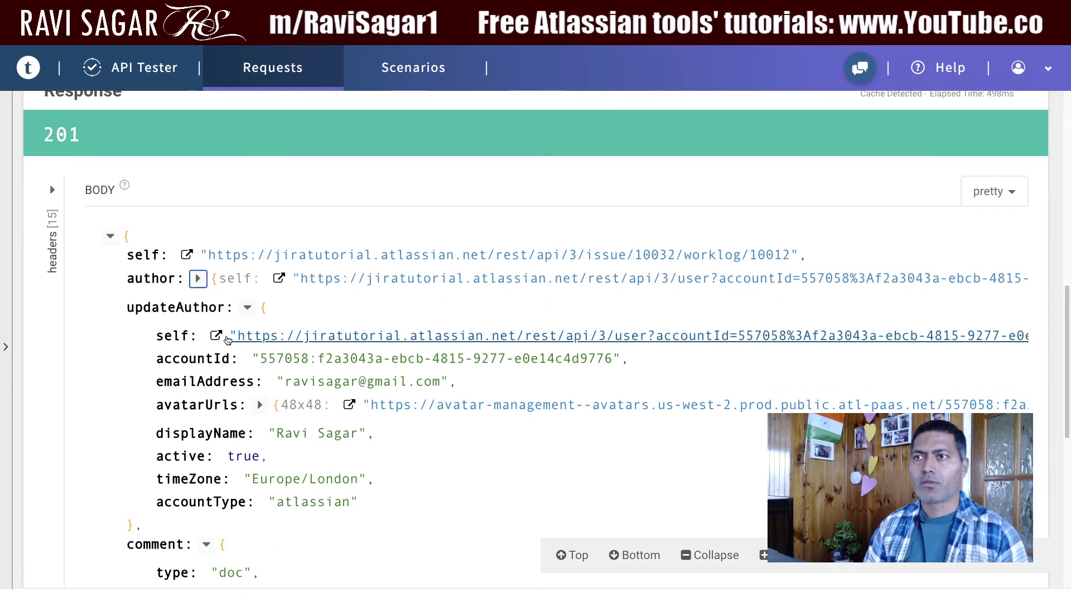
left_click(246, 307)
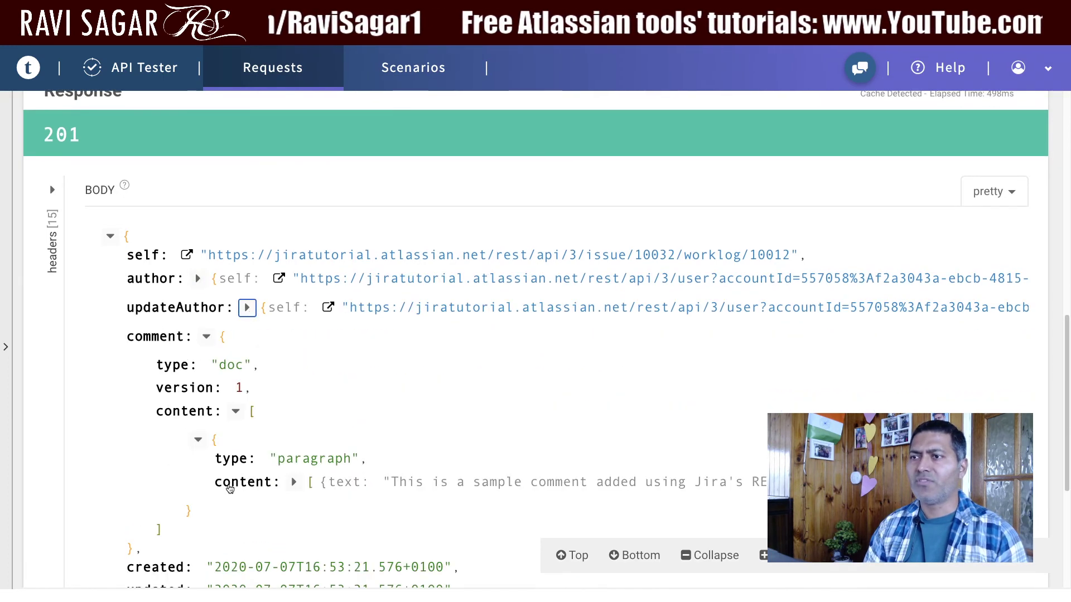
left_click(294, 483)
scroll(294, 482, "down", 4)
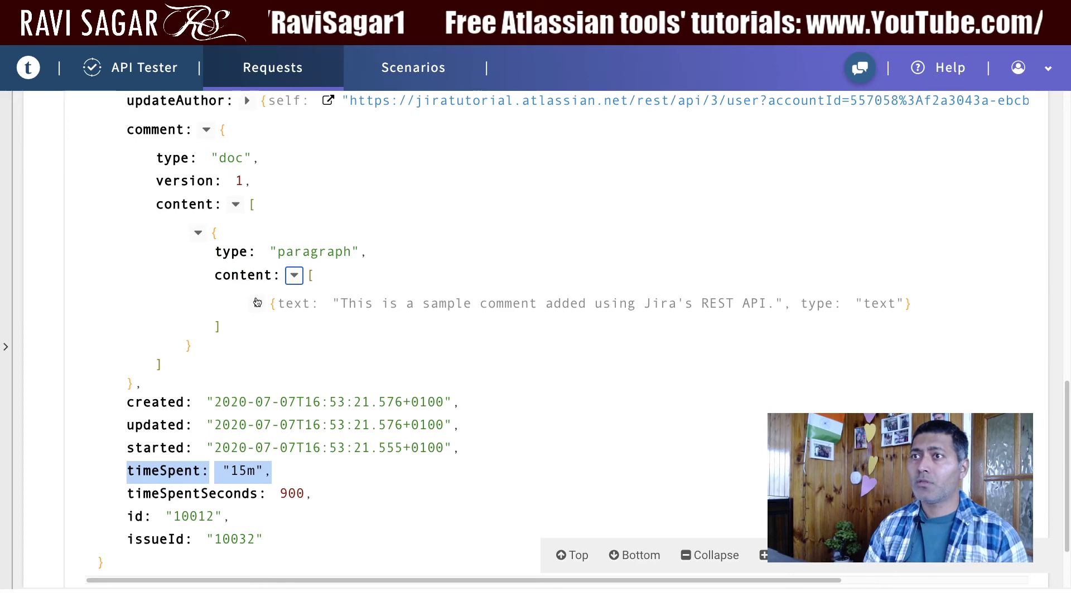
left_click(257, 304)
scroll(305, 349, "up", 4)
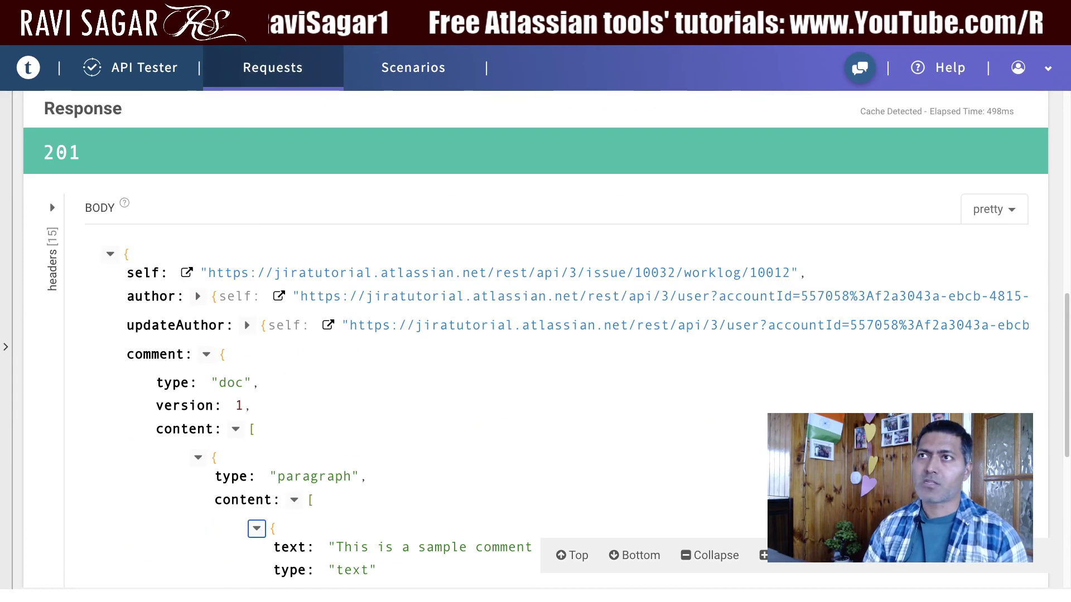
key("ctrl+Tab")
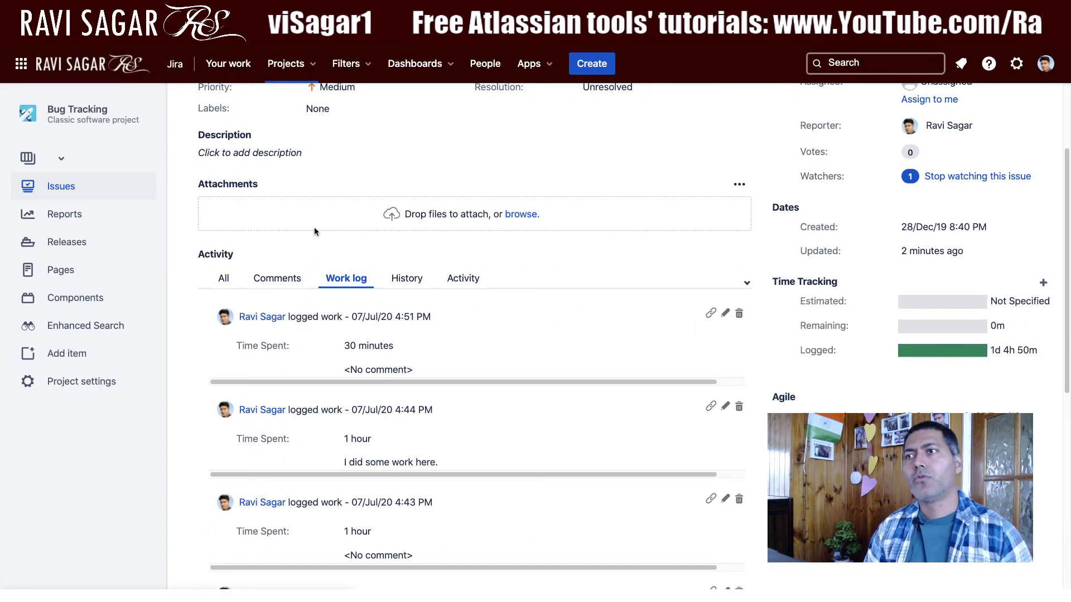
Reload BT-1 and check the new 15-minute work log entry with its REST API comment.
key("ctrl+r")
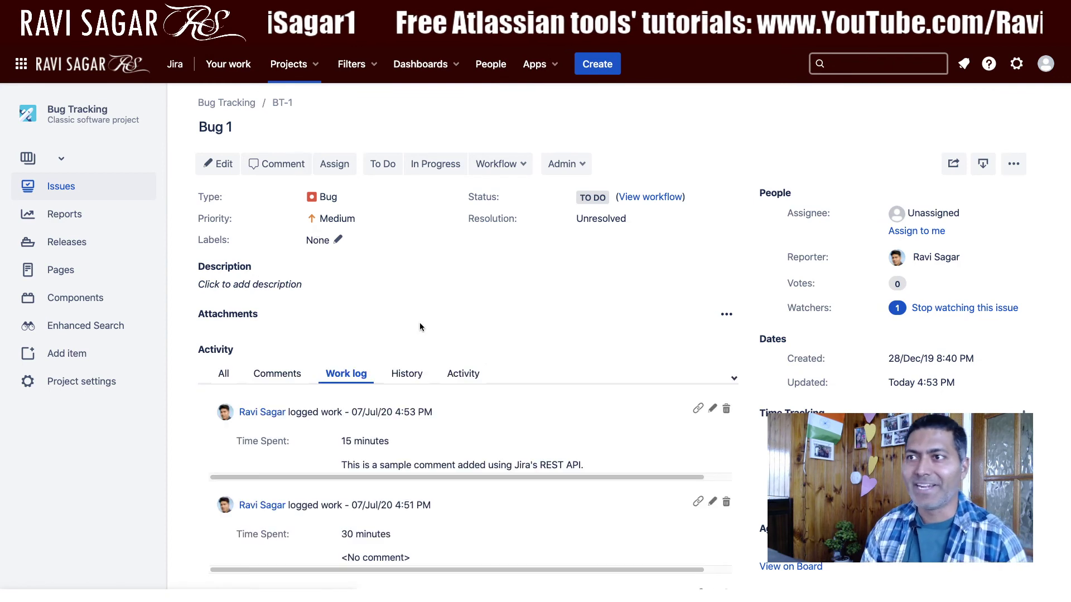
scroll(445, 440, "down", 1)
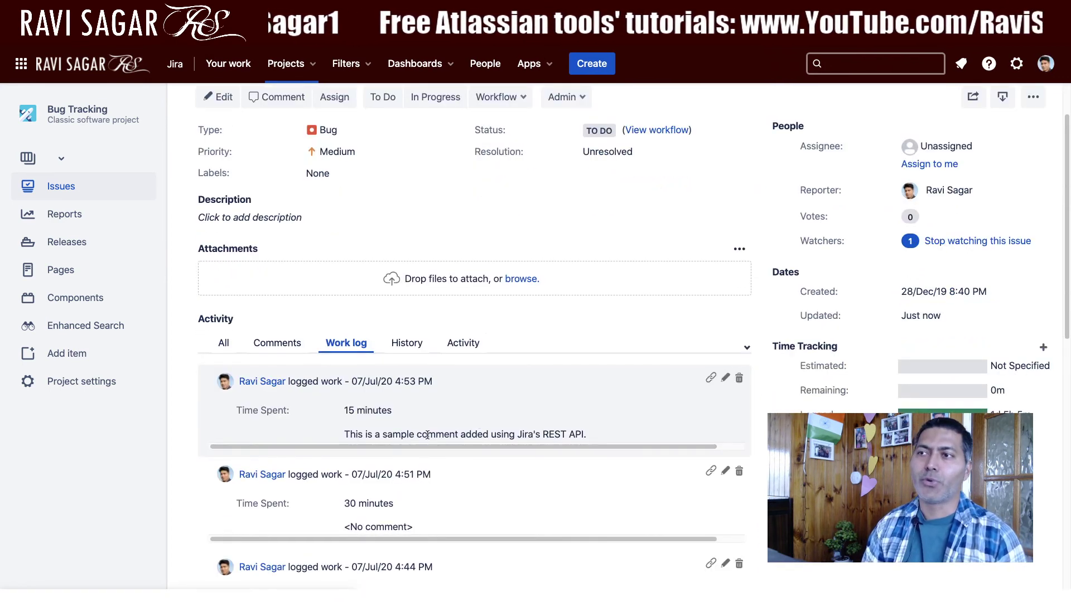
triple_click(427, 435)
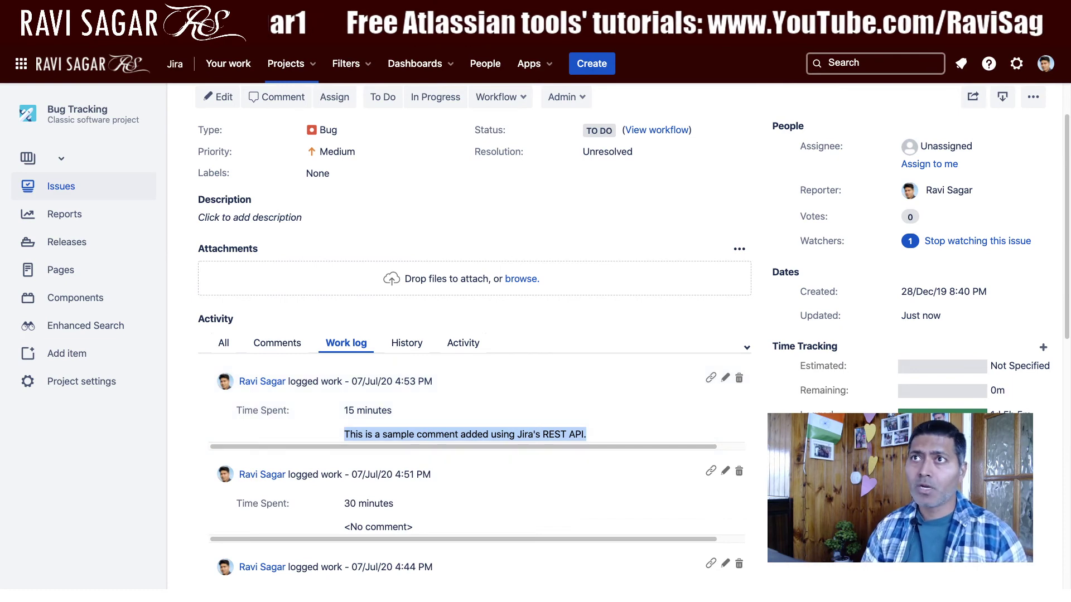
scroll(414, 298, "up", 2)
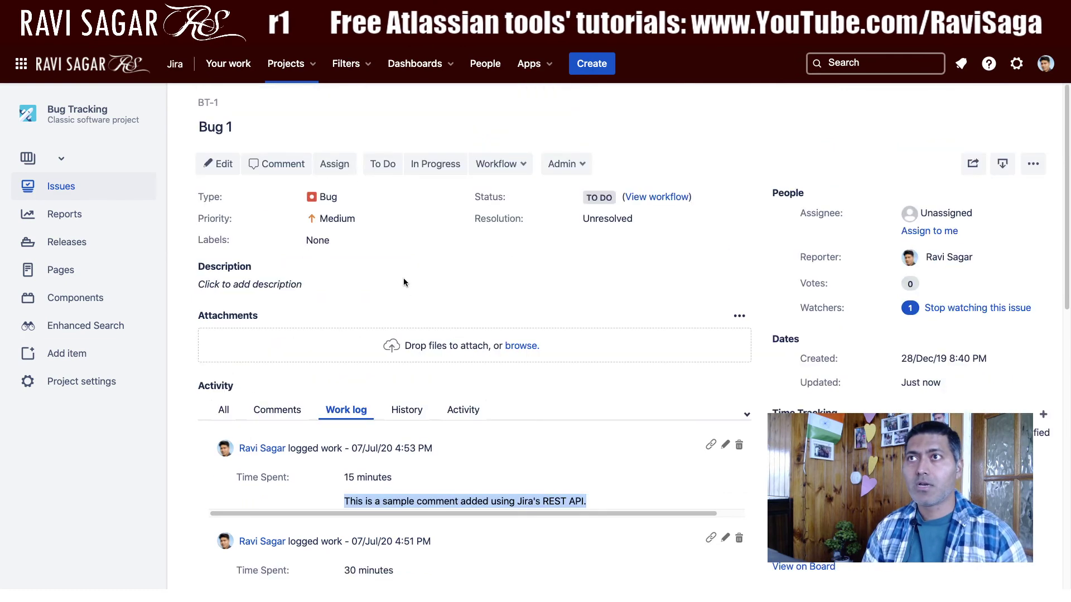